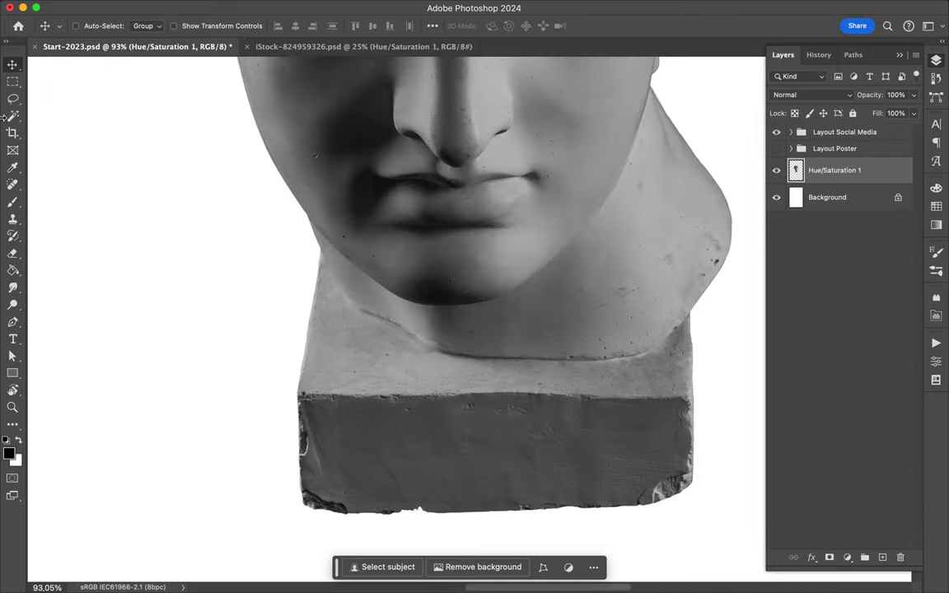
Lasso the square pedestal block below the chin and clear it to white
drag(316, 239, 544, 365)
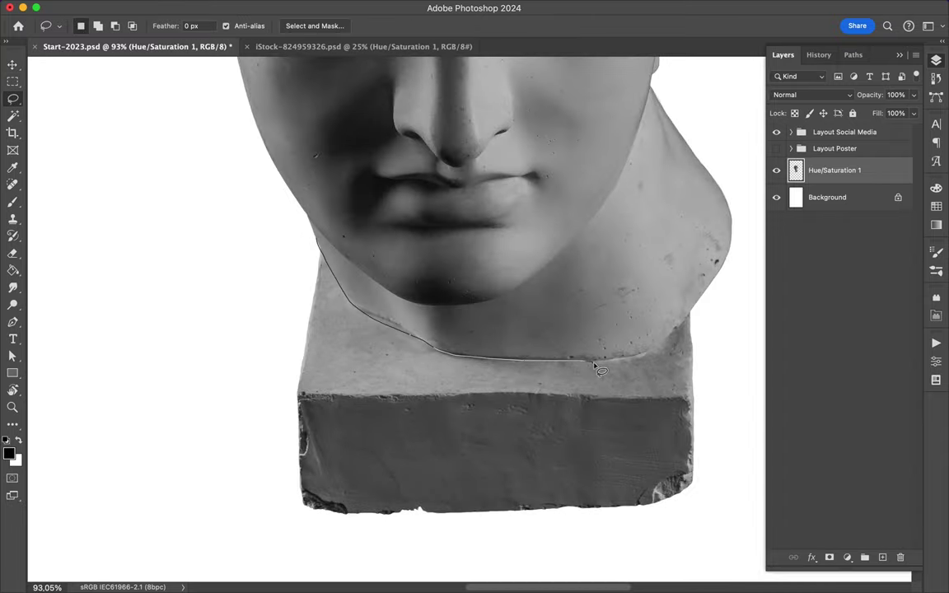
drag(544, 365, 314, 239)
key(Delete)
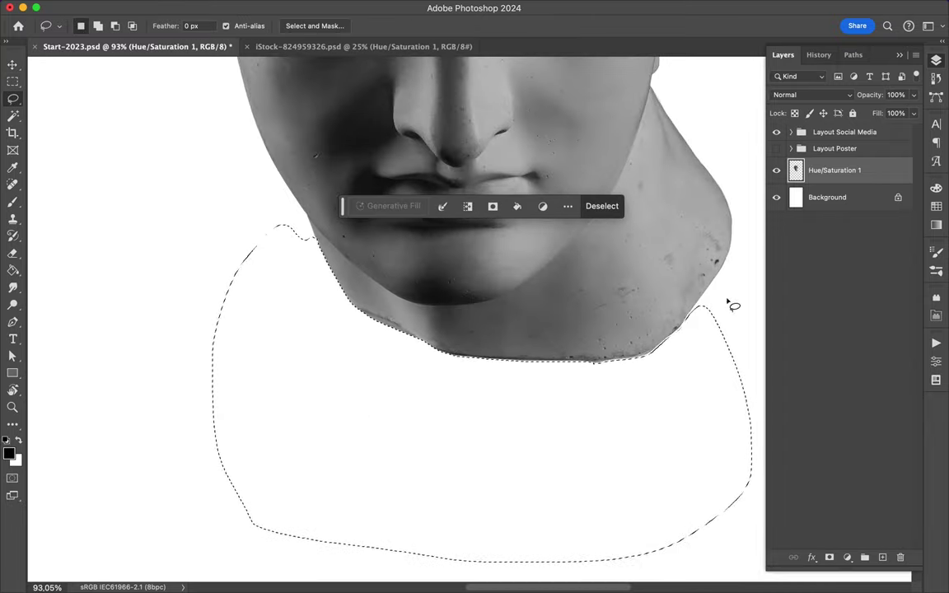
key(ctrl+d)
Clear the leftover slivers under the chin so the bust ends at the neck, then fit the poster on screen
drag(581, 362, 617, 381)
key(Delete)
key(ctrl+d)
drag(563, 367, 557, 373)
key(v)
key(ctrl+d)
key(ctrl+0)
key(m)
key(ctrl+0)
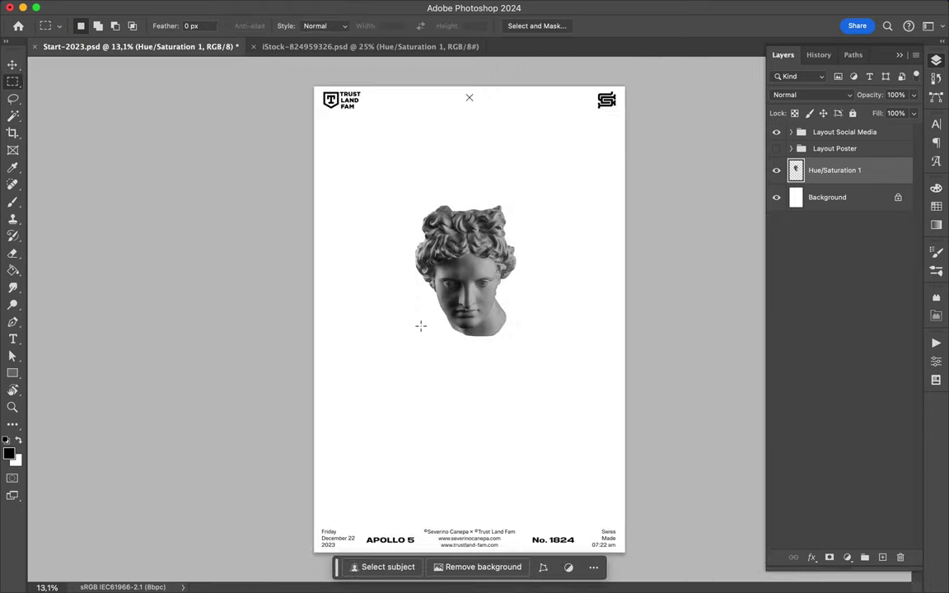
Scale the statue head up to about 153% with Free Transform
scroll(421, 328, up, 1)
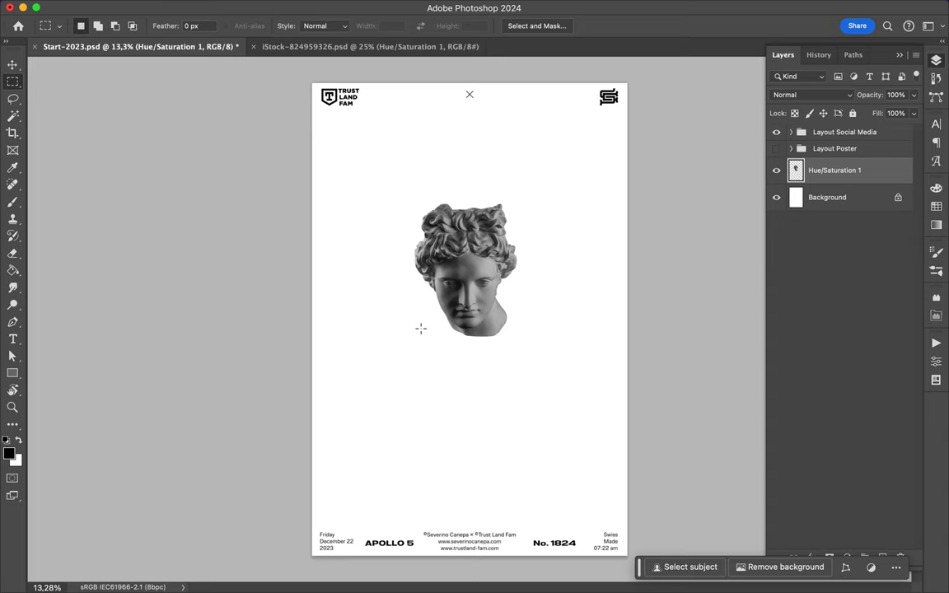
key(v)
key(ctrl+t)
drag(461, 336, 471, 412)
key(Return)
Add a new empty Layer 1 above the head for the lettering
scroll(510, 274, up, 3)
scroll(509, 275, down, 2)
scroll(456, 281, down, 1)
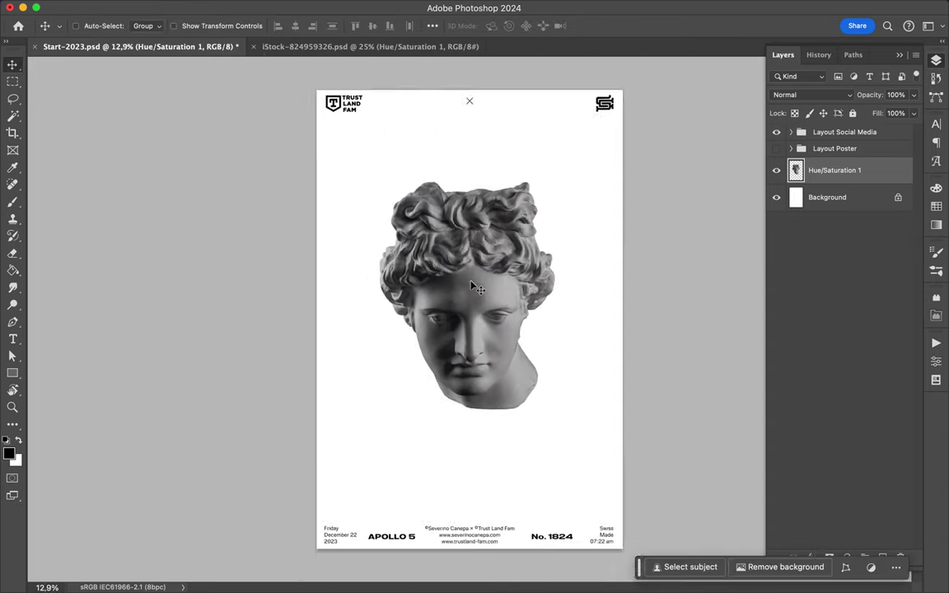
scroll(423, 252, up, 1)
key(ctrl+shift+alt+n)
Select the Brush tool with a textured marker brush preset
click(12, 202)
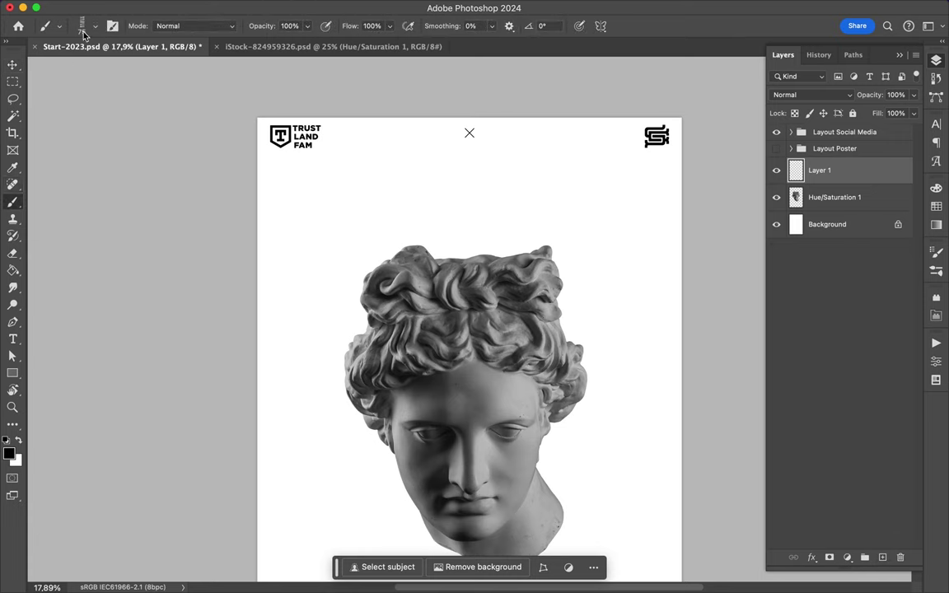
click(80, 26)
double_click(123, 198)
click(80, 26)
key(Escape)
click(80, 27)
click(107, 178)
Paint the letters W and H in black strokes above the head
mouse_move(327, 186)
mouse_down()
mouse_move(433, 187)
mouse_move(392, 270)
mouse_up()
drag(377, 210, 438, 211)
drag(442, 157, 449, 282)
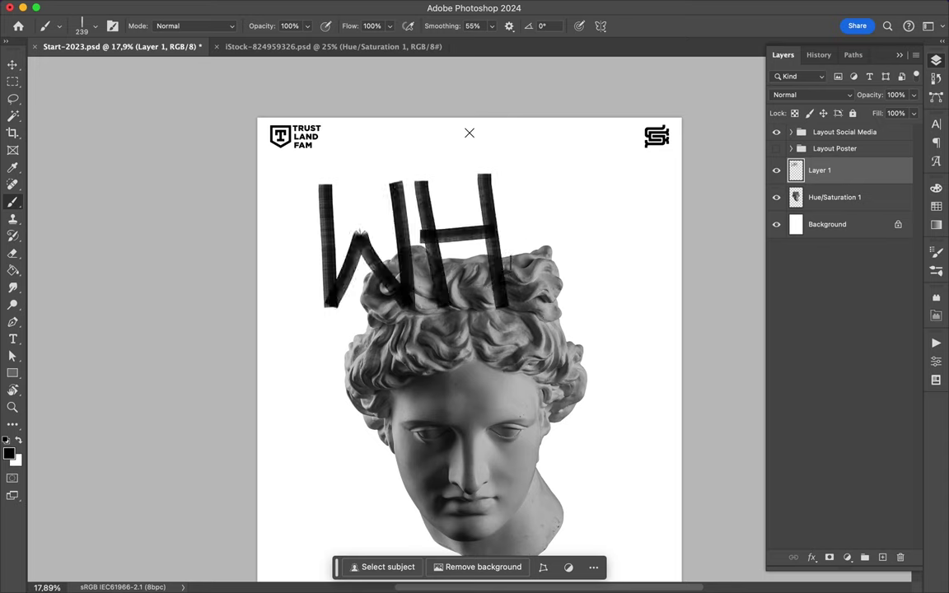
key(v)
drag(525, 254, 485, 254)
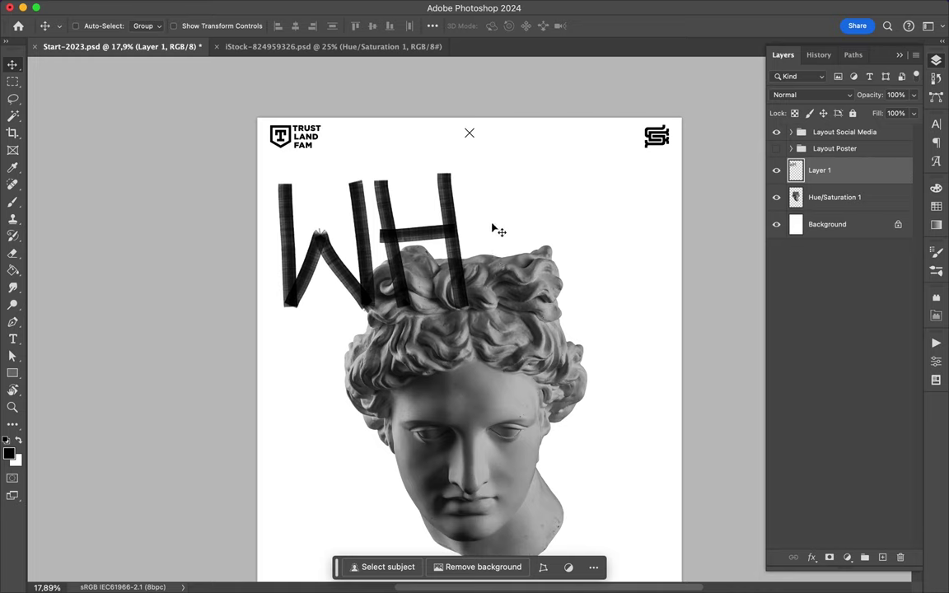
Paint the A's leg and crossbar and the T's top bar and stem
key(b)
mouse_move(473, 308)
mouse_down()
mouse_move(507, 297)
mouse_move(496, 171)
mouse_move(542, 290)
mouse_up()
key(ctrl+z)
drag(480, 217, 521, 216)
drag(521, 176, 618, 183)
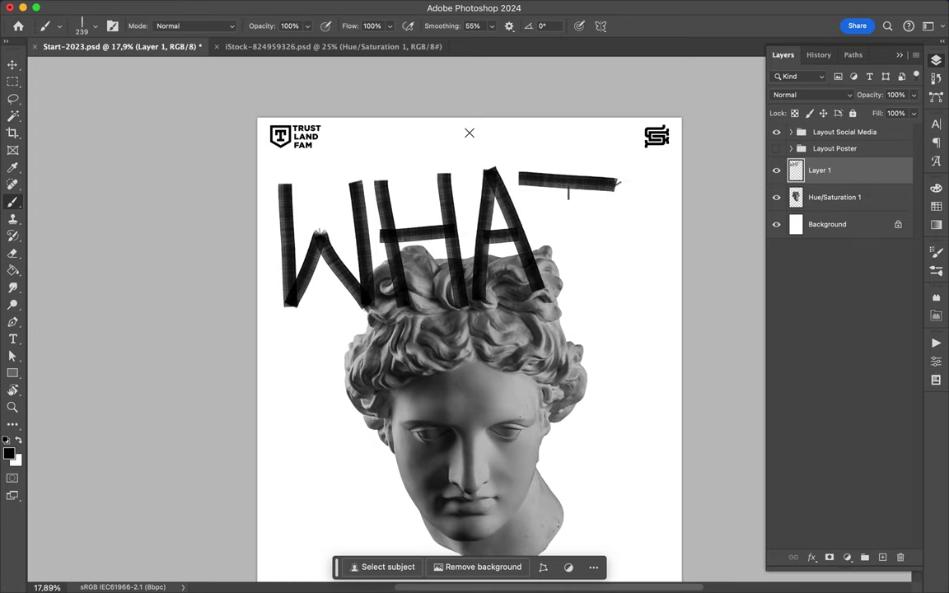
drag(560, 183, 568, 295)
Thicken the W's stems and diagonals and both stems of the H
scroll(284, 275, up, 5)
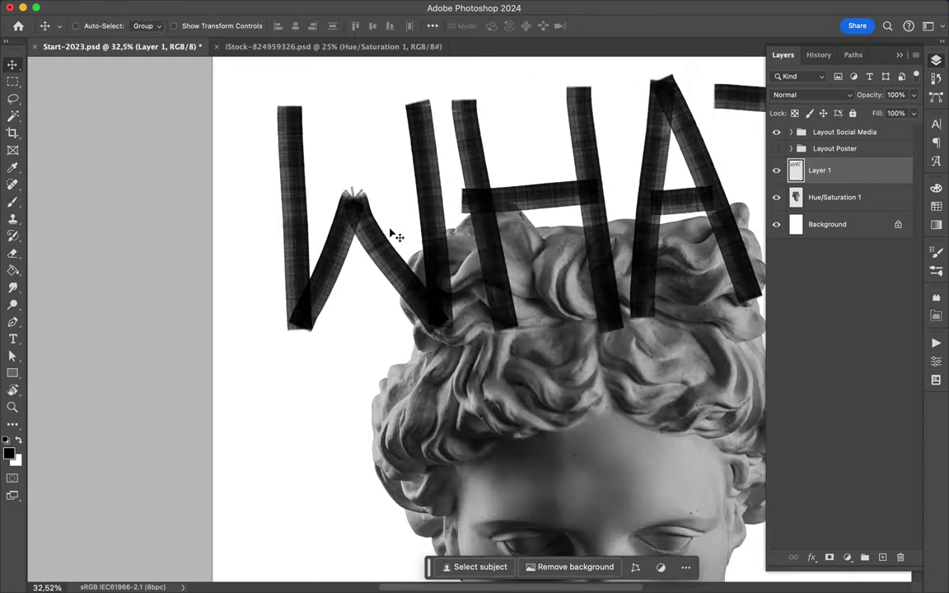
drag(290, 107, 293, 325)
drag(421, 100, 417, 321)
mouse_move(289, 321)
mouse_down()
mouse_move(351, 196)
mouse_move(416, 329)
mouse_up()
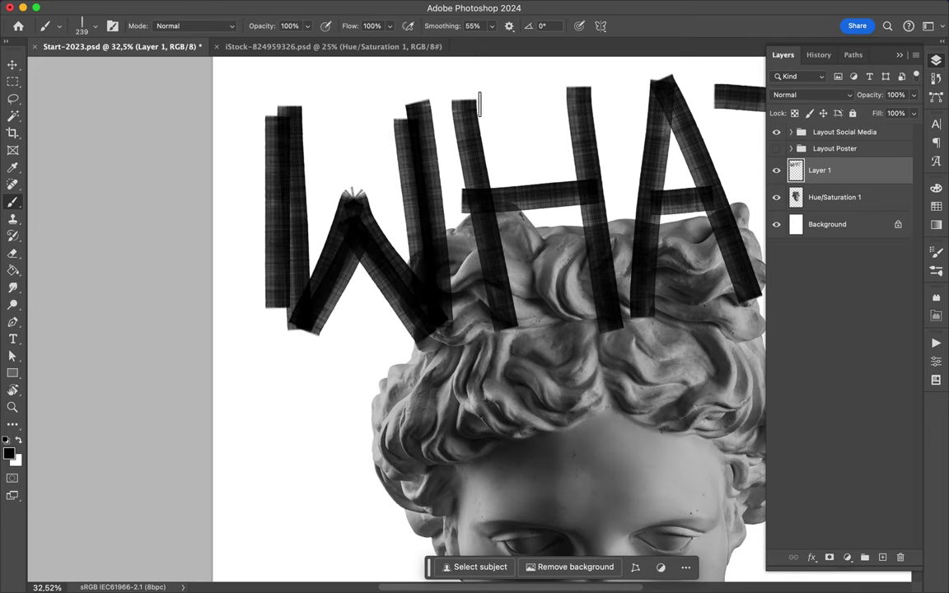
drag(474, 101, 519, 329)
drag(564, 82, 600, 329)
Add heavier strokes to the A's left leg and top and the T's crossbar
scroll(663, 123, right, 5)
scroll(663, 124, up, 2)
drag(471, 147, 421, 342)
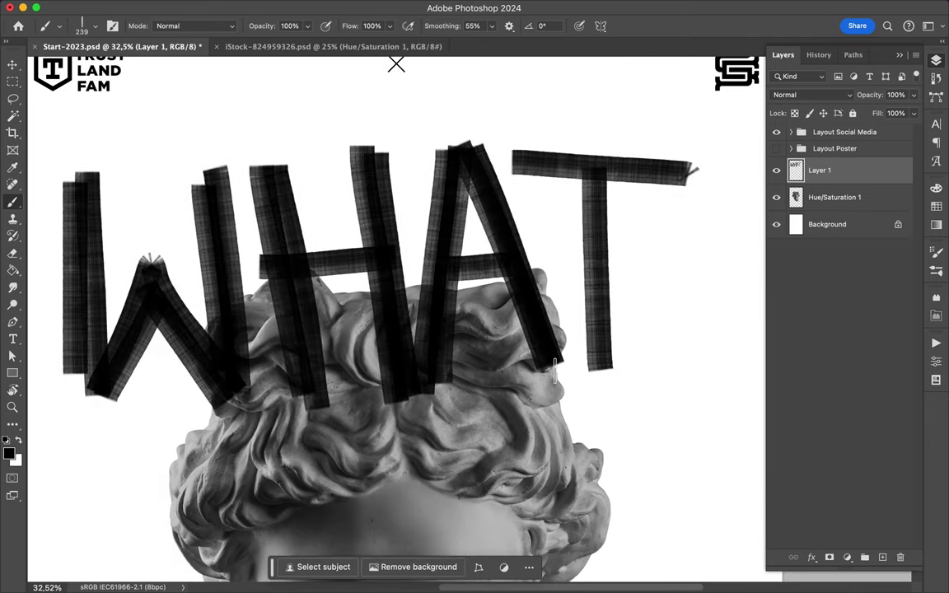
drag(518, 156, 692, 173)
drag(438, 140, 488, 144)
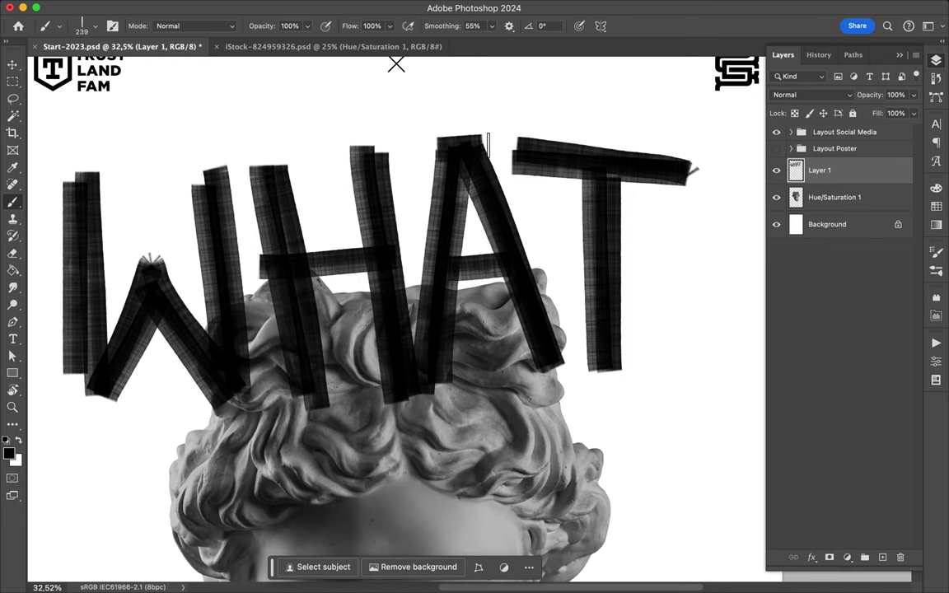
Square off the W, thicken the T's crossbar, and switch to the Thinning Ink brush
scroll(219, 175, down, 3)
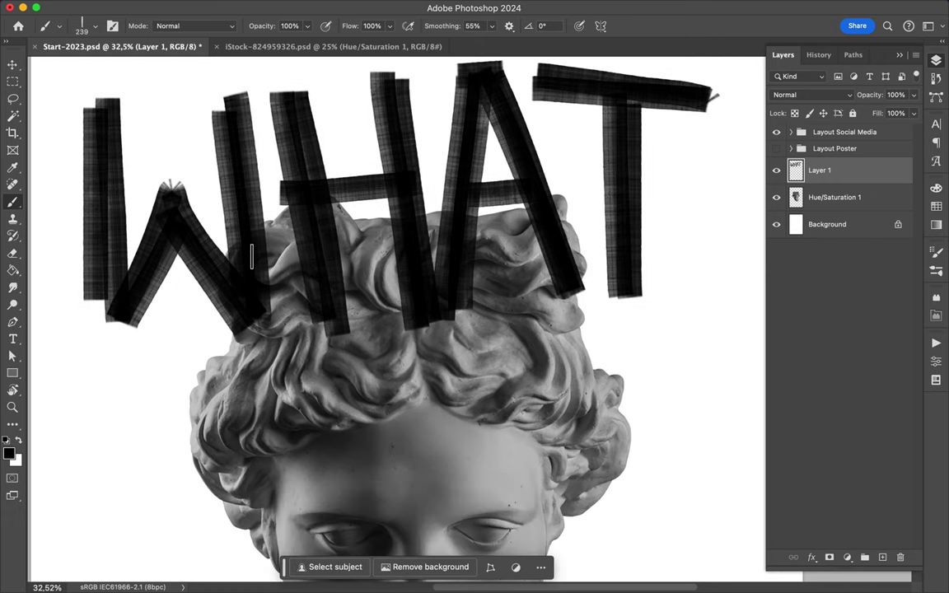
drag(89, 311, 252, 294)
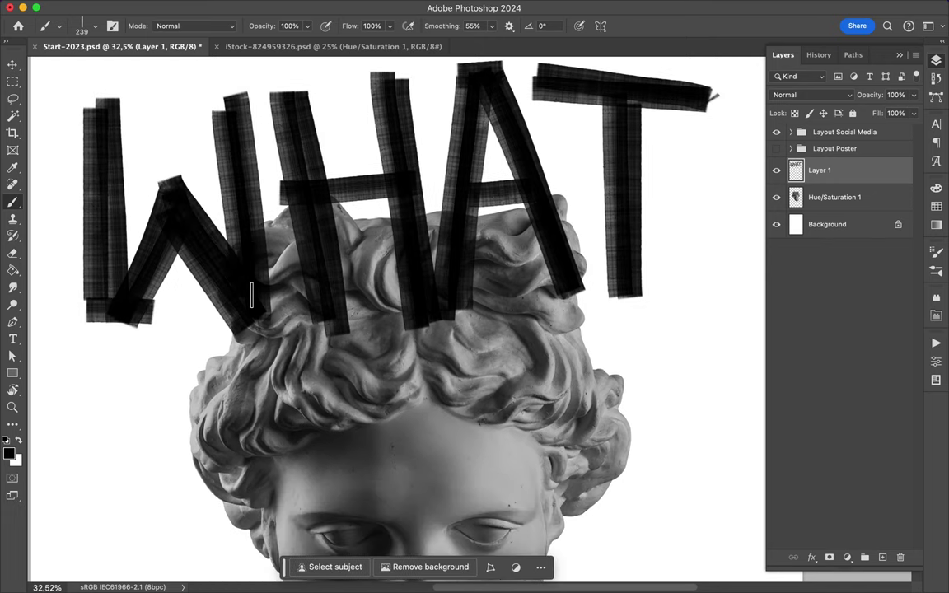
drag(583, 119, 707, 119)
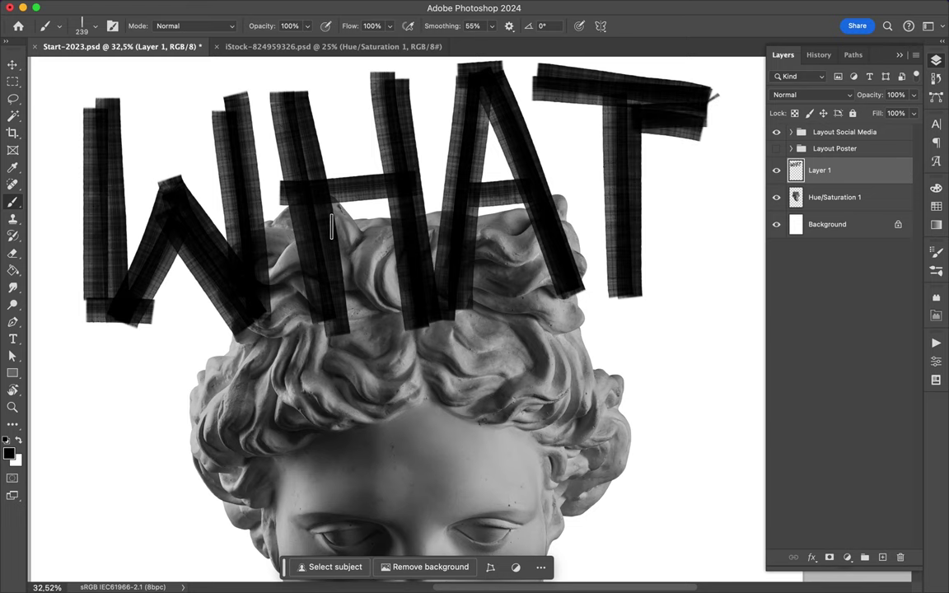
scroll(354, 157, down, 2)
click(59, 26)
click(111, 293)
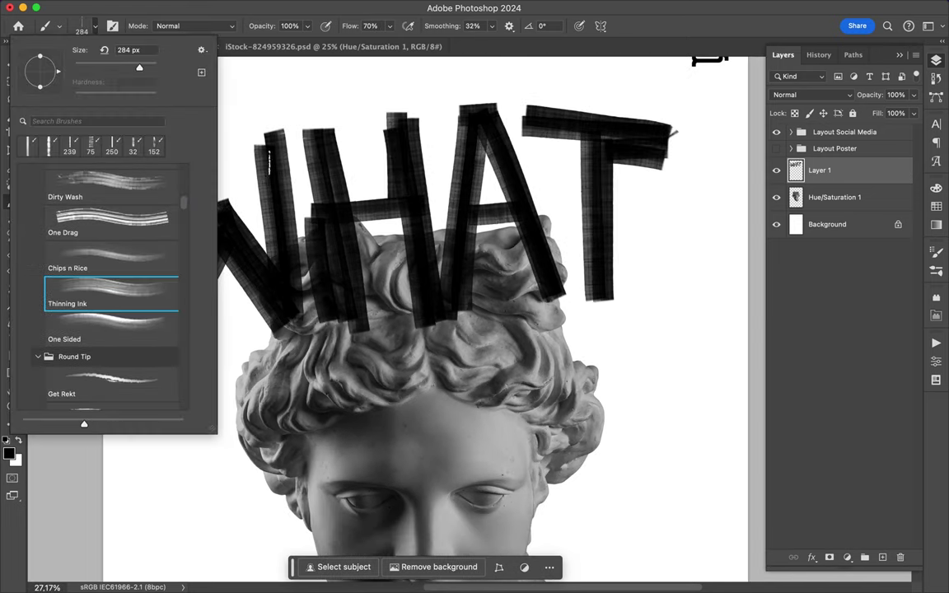
Pick a thin 33 px brush preset for drawing outlines
key(Escape)
scroll(469, 299, down, 2)
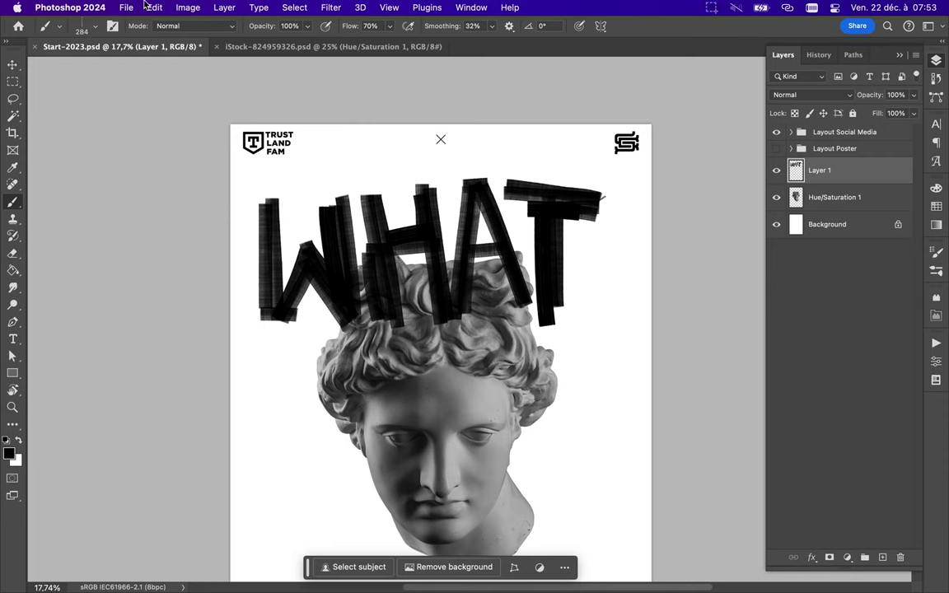
click(59, 25)
scroll(106, 248, down, 3)
click(106, 241)
key(Escape)
scroll(337, 96, up, 2)
Draw sketchy outlines around the W and the H, including its crossbar
mouse_move(209, 267)
mouse_down()
mouse_move(274, 473)
mouse_move(289, 387)
mouse_move(383, 478)
mouse_move(330, 259)
mouse_move(310, 387)
mouse_up()
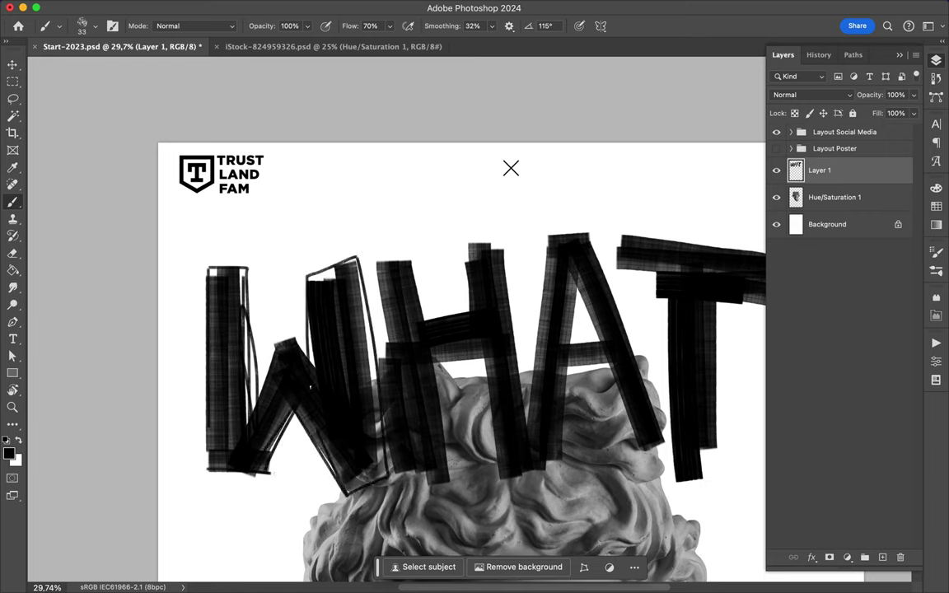
drag(205, 265, 248, 484)
drag(377, 367, 432, 317)
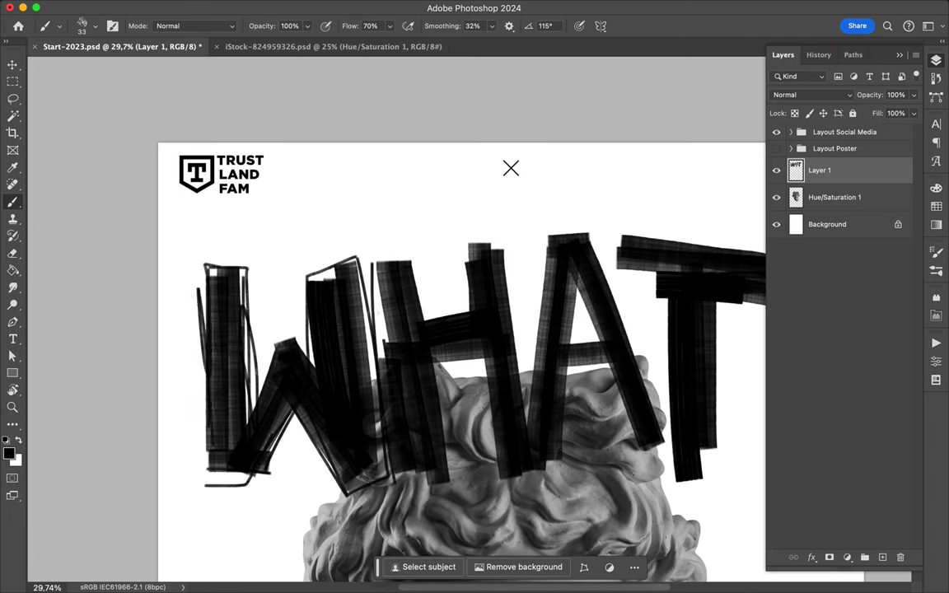
mouse_move(375, 260)
mouse_down()
mouse_move(365, 345)
mouse_move(408, 387)
mouse_move(437, 322)
mouse_move(486, 445)
mouse_move(511, 402)
mouse_move(474, 384)
mouse_move(468, 262)
mouse_move(382, 289)
mouse_up()
mouse_move(489, 309)
mouse_down()
mouse_move(424, 318)
mouse_move(545, 358)
mouse_up()
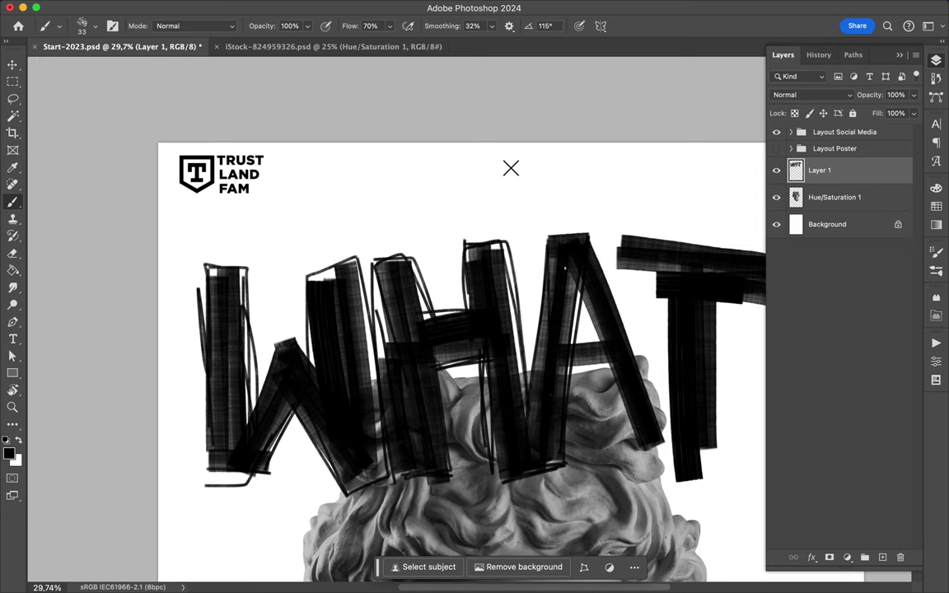
Trace loose outlines down the A's right leg
drag(591, 226, 650, 432)
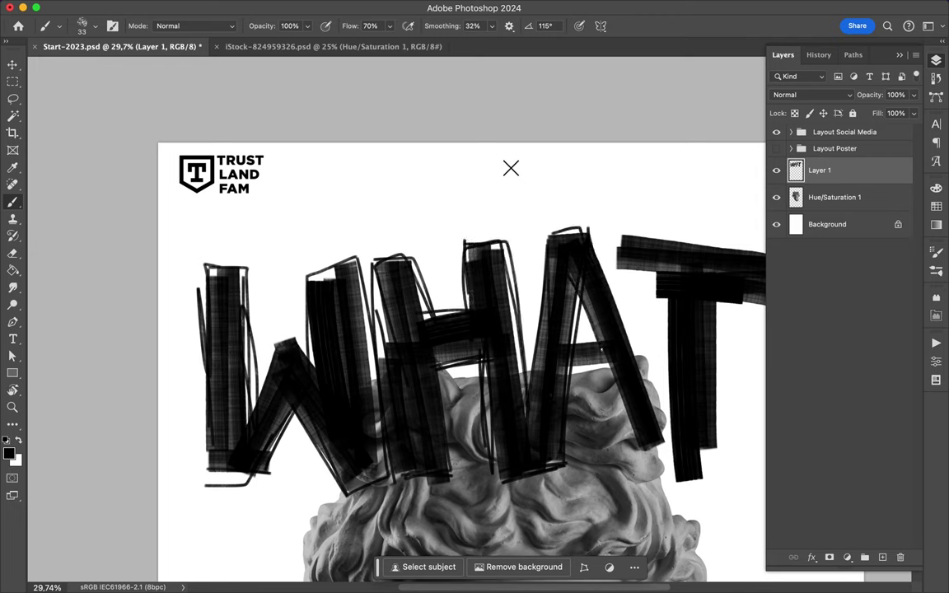
drag(517, 252, 606, 407)
drag(538, 219, 597, 397)
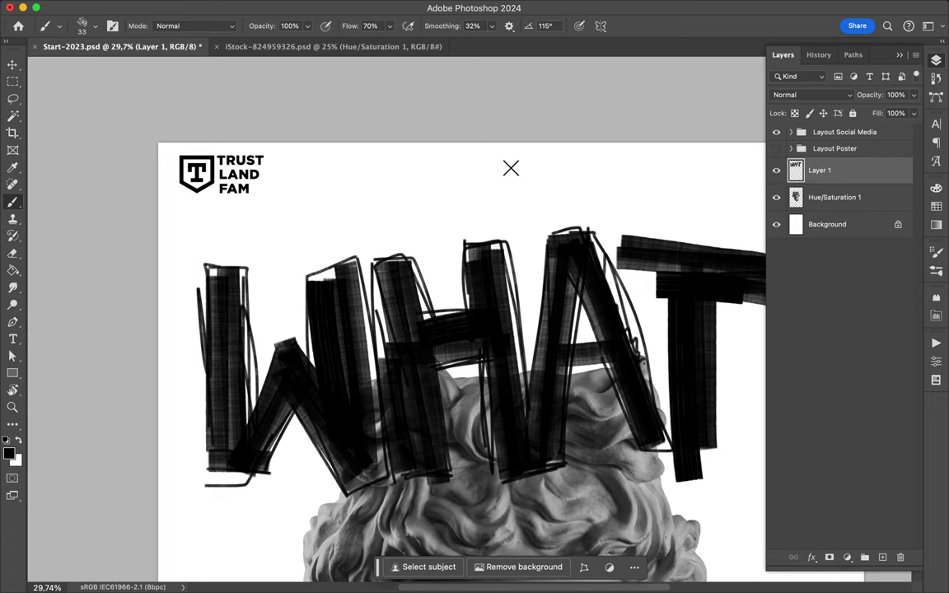
mouse_move(511, 324)
mouse_down()
mouse_move(551, 344)
mouse_move(575, 404)
mouse_move(600, 270)
mouse_up()
Outline the T's top bar and add a squiggly line beside its stem
scroll(720, 456, down, 2)
drag(486, 247, 638, 262)
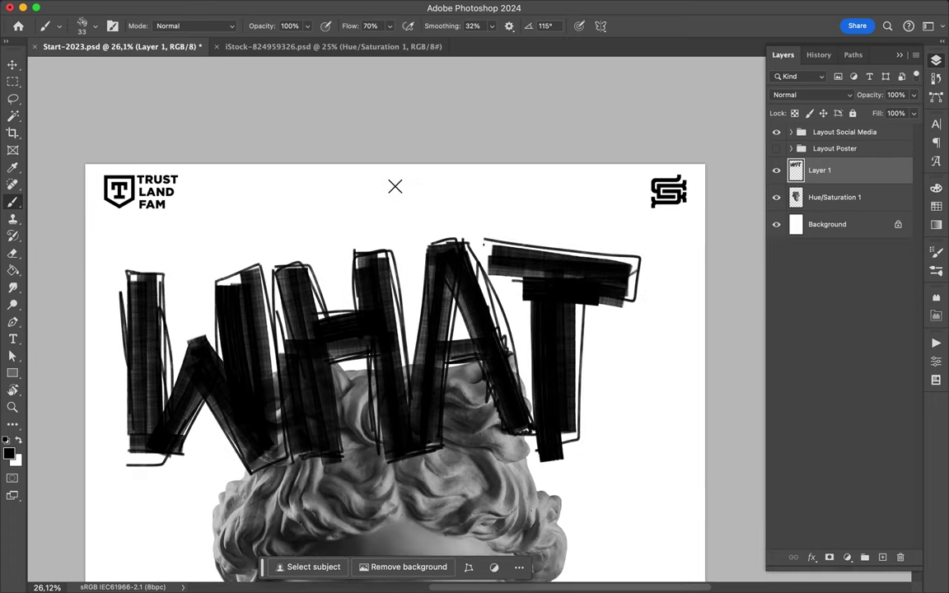
drag(482, 243, 634, 300)
drag(577, 307, 582, 441)
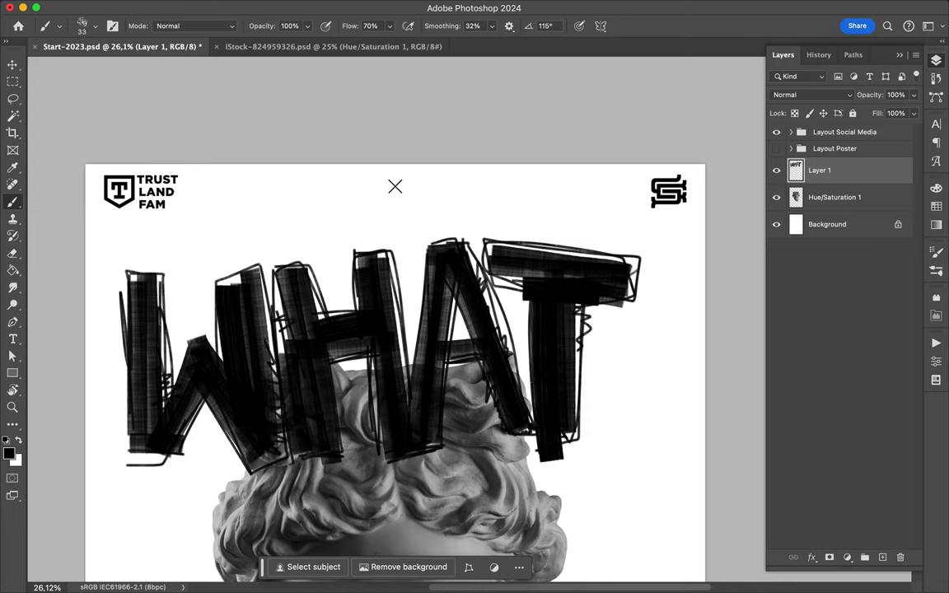
click(88, 26)
Scribble rough black lines over the W's edges, middle peak and second stroke
key(Escape)
scroll(448, 227, up, 3)
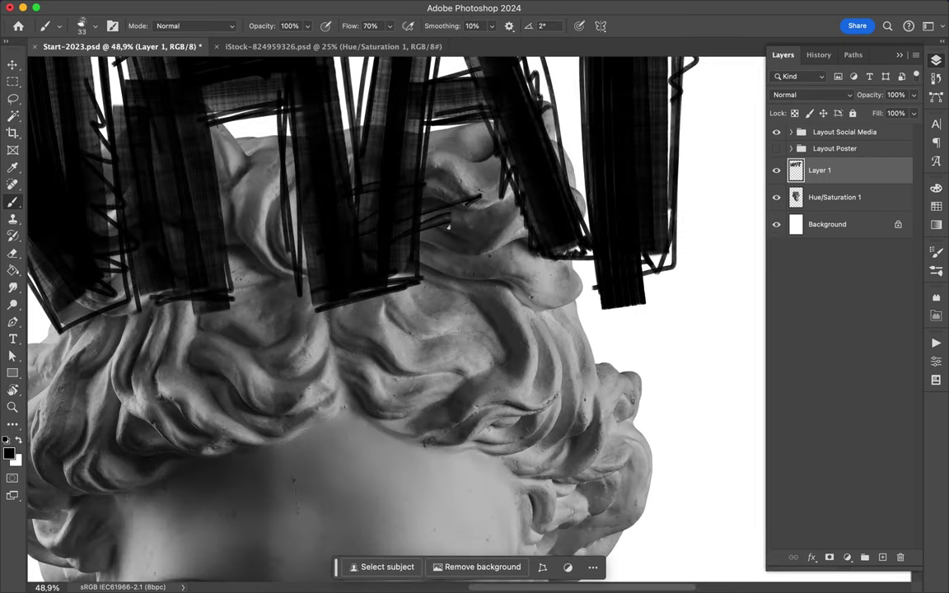
scroll(448, 227, down, 3)
mouse_move(117, 165)
mouse_down()
mouse_move(128, 103)
mouse_move(150, 224)
mouse_move(197, 177)
mouse_up()
drag(161, 212, 177, 163)
mouse_move(191, 128)
mouse_down()
mouse_move(243, 110)
mouse_move(309, 148)
mouse_up()
Scribble across the H and along the A's legs and base
drag(247, 169, 326, 120)
mouse_move(284, 194)
mouse_down()
mouse_move(331, 257)
mouse_move(221, 296)
mouse_up()
drag(222, 235, 191, 288)
drag(408, 131, 407, 161)
drag(494, 206, 517, 284)
drag(515, 128, 524, 284)
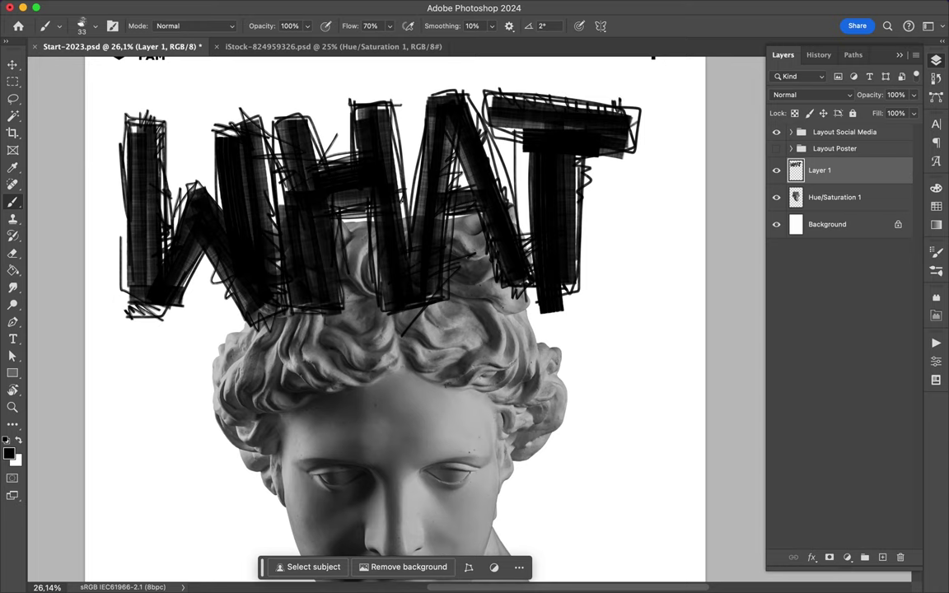
Switch to the 10 px It's Going To Run Out brush
click(95, 26)
scroll(107, 289, down, 5)
scroll(107, 288, down, 5)
click(111, 297)
Scribble thin black strokes around the T's base and stem, the A, the H and the W
key(Escape)
mouse_move(527, 295)
mouse_down()
mouse_move(581, 298)
mouse_move(535, 334)
mouse_up()
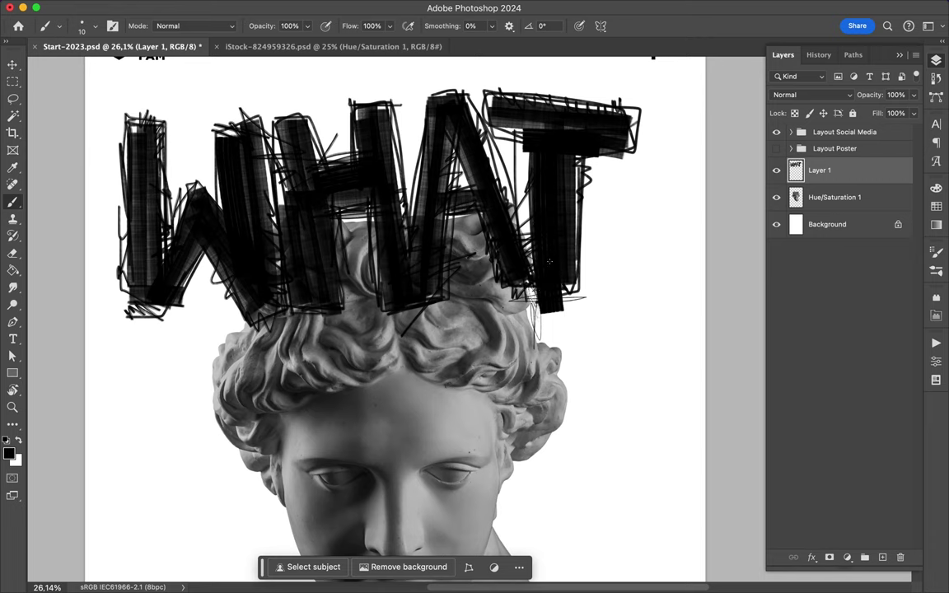
drag(577, 297, 562, 315)
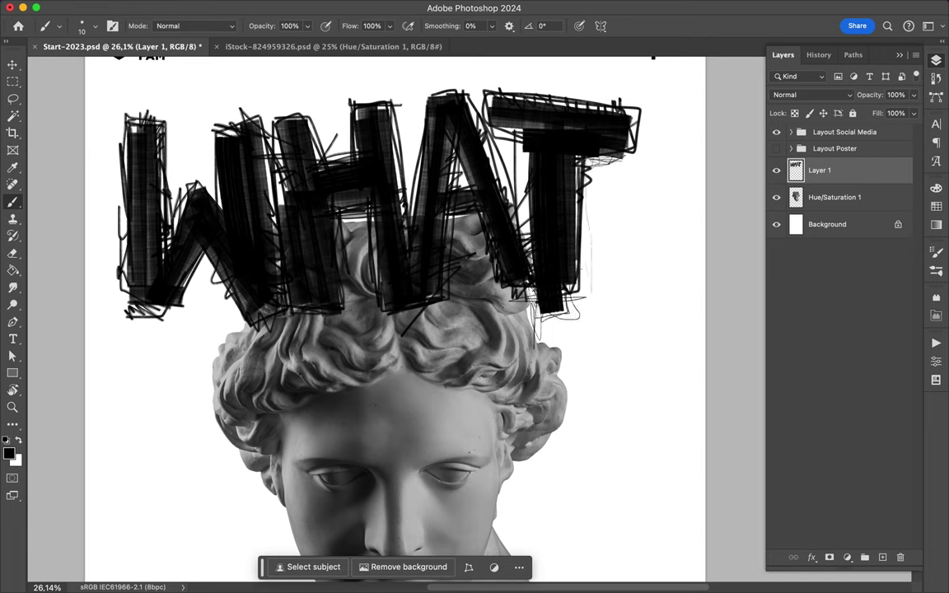
drag(583, 173, 588, 243)
drag(524, 153, 525, 234)
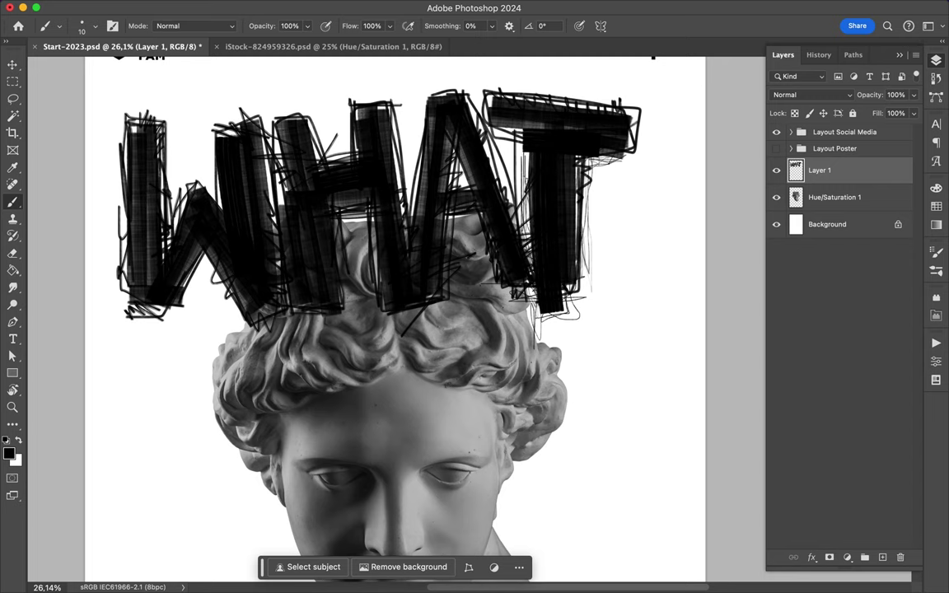
drag(425, 94, 474, 206)
drag(636, 97, 645, 113)
mouse_move(490, 111)
mouse_down()
mouse_move(449, 138)
mouse_move(452, 177)
mouse_up()
mouse_move(292, 89)
mouse_down()
mouse_move(371, 136)
mouse_move(362, 189)
mouse_up()
drag(325, 97, 338, 142)
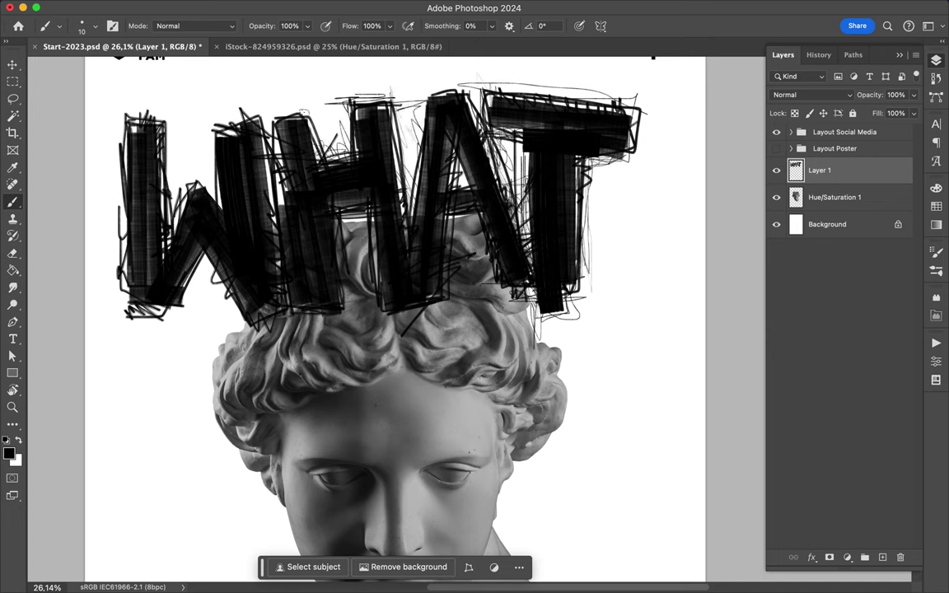
drag(252, 177, 244, 105)
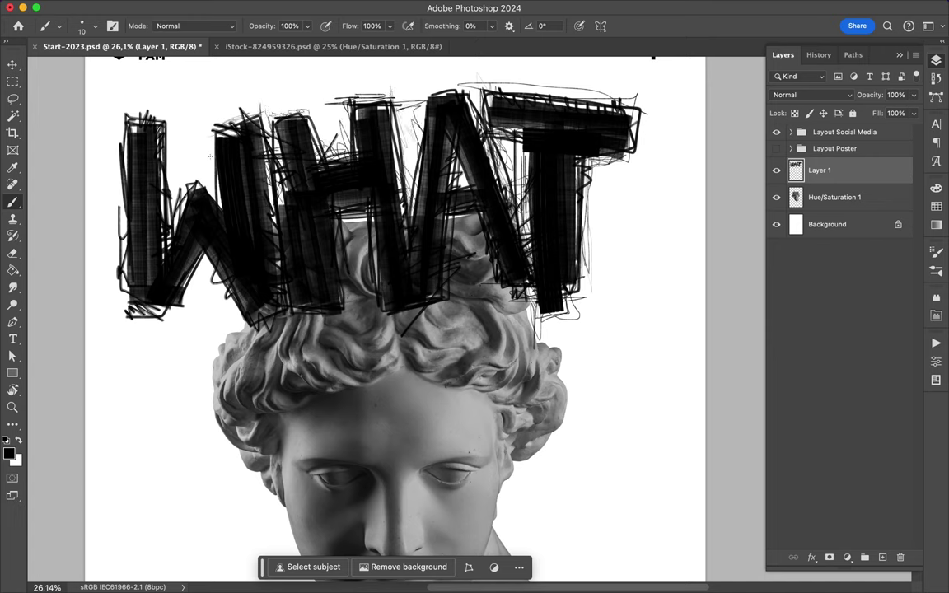
mouse_move(148, 132)
mouse_down()
mouse_move(161, 183)
mouse_move(198, 177)
mouse_move(153, 201)
mouse_move(153, 99)
mouse_move(111, 105)
mouse_move(107, 226)
mouse_move(130, 107)
mouse_up()
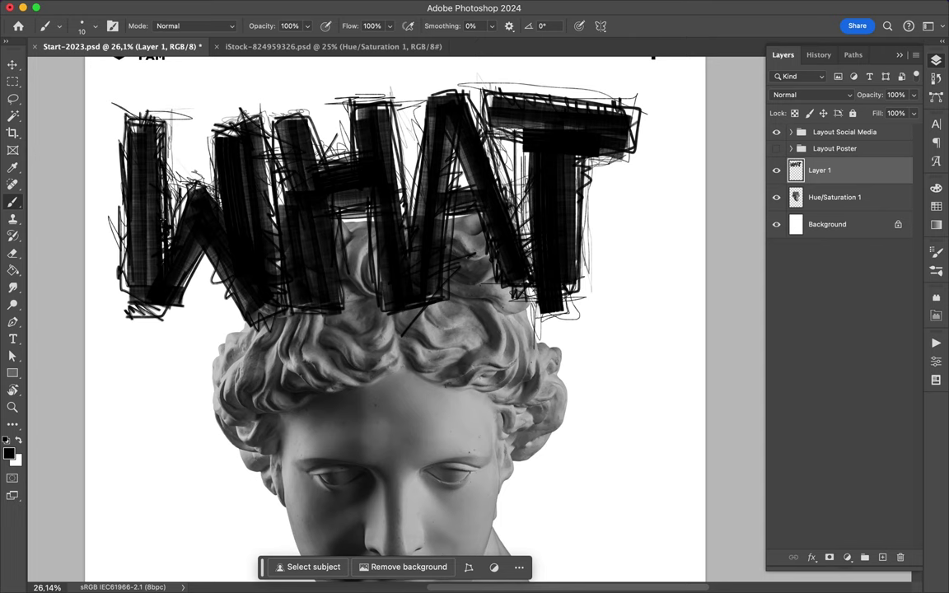
Zoom in and scribble over the upper A and along the W's lower left and middle
scroll(437, 165, up, 5)
scroll(437, 165, up, 5)
mouse_move(222, 318)
mouse_down()
mouse_move(197, 264)
mouse_move(247, 75)
mouse_move(438, 179)
mouse_up()
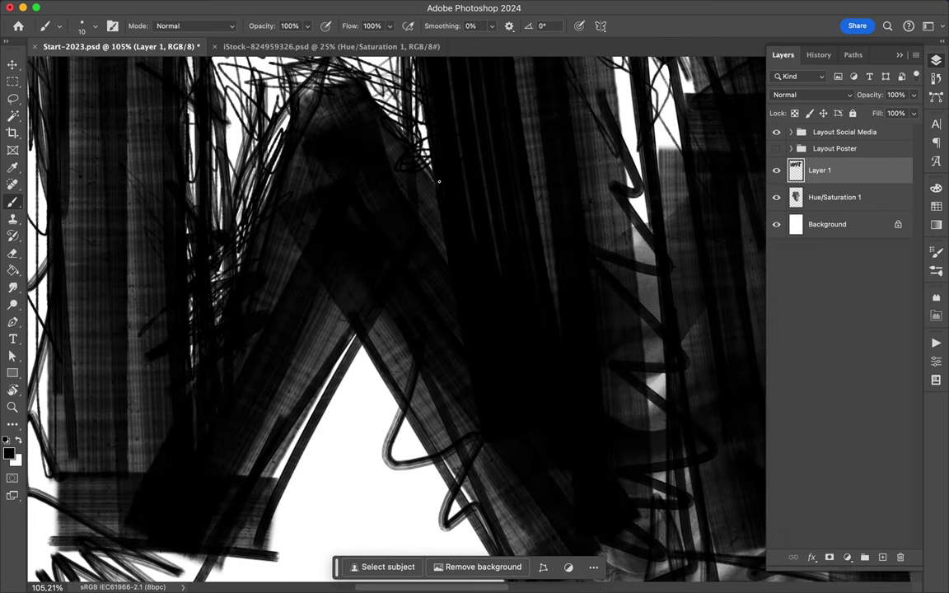
scroll(439, 179, down, 3)
mouse_move(148, 256)
mouse_down()
mouse_move(182, 470)
mouse_move(258, 437)
mouse_move(396, 346)
mouse_move(379, 296)
mouse_up()
scroll(473, 315, down, 4)
drag(388, 362, 428, 297)
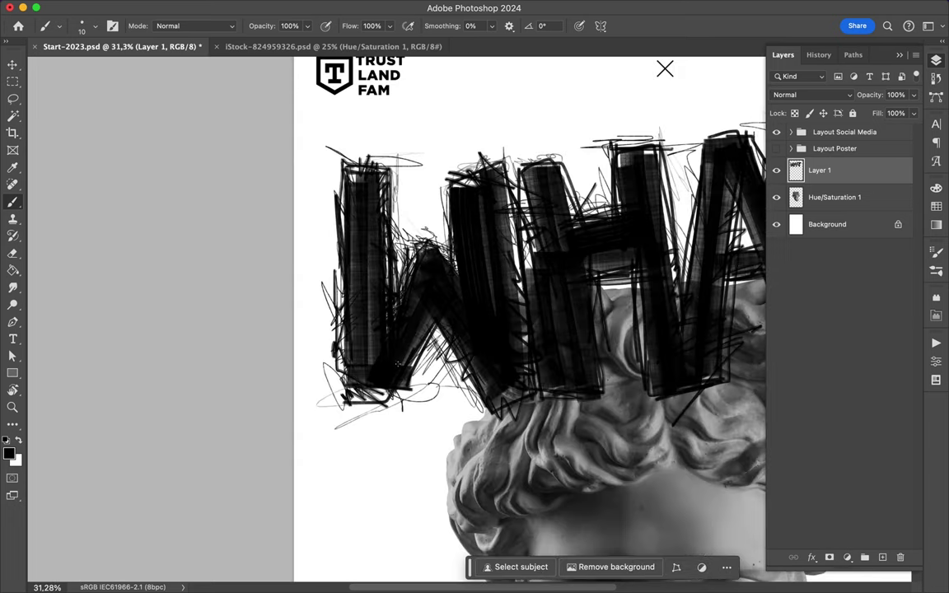
mouse_move(510, 393)
mouse_down()
mouse_move(412, 367)
mouse_move(416, 323)
mouse_up()
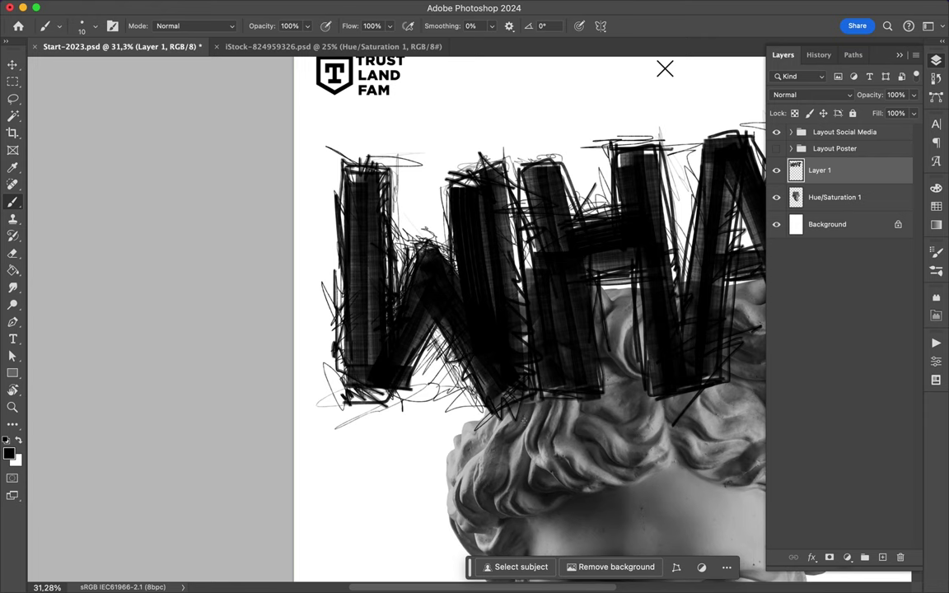
drag(490, 371, 565, 251)
Add vertical and crossing scribbles through the middle letters and their upper part
scroll(527, 272, up, 2)
mouse_move(461, 190)
mouse_down()
mouse_move(466, 131)
mouse_move(528, 267)
mouse_up()
drag(454, 272, 494, 288)
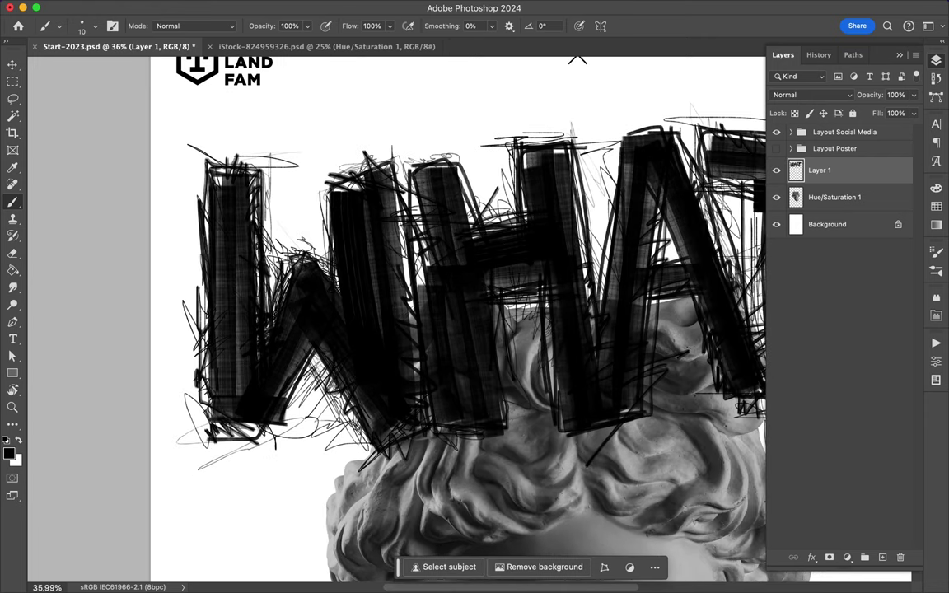
mouse_move(549, 309)
mouse_down()
mouse_move(551, 371)
mouse_move(470, 276)
mouse_up()
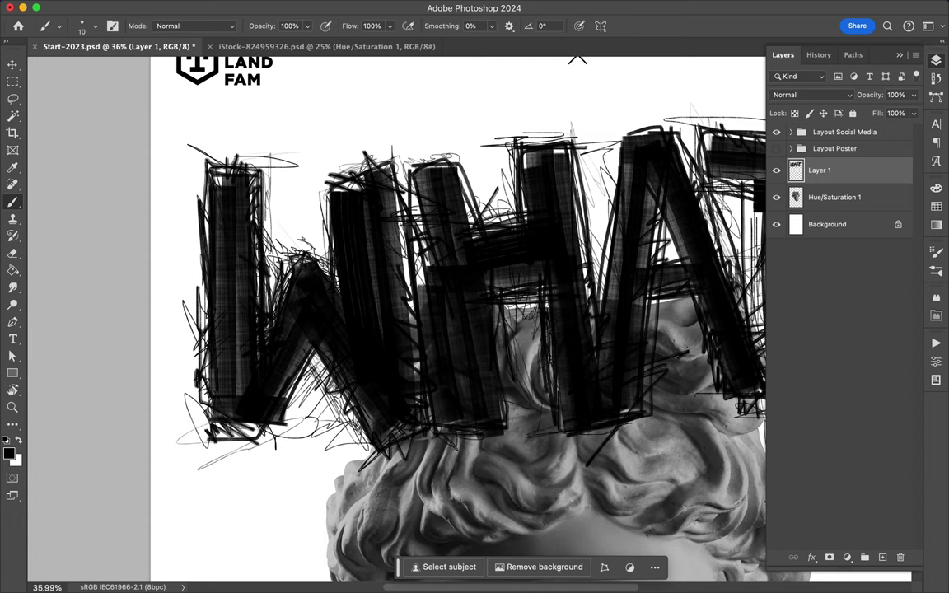
drag(498, 312, 504, 364)
drag(454, 277, 497, 356)
mouse_move(484, 267)
mouse_down()
mouse_move(492, 379)
mouse_move(614, 430)
mouse_up()
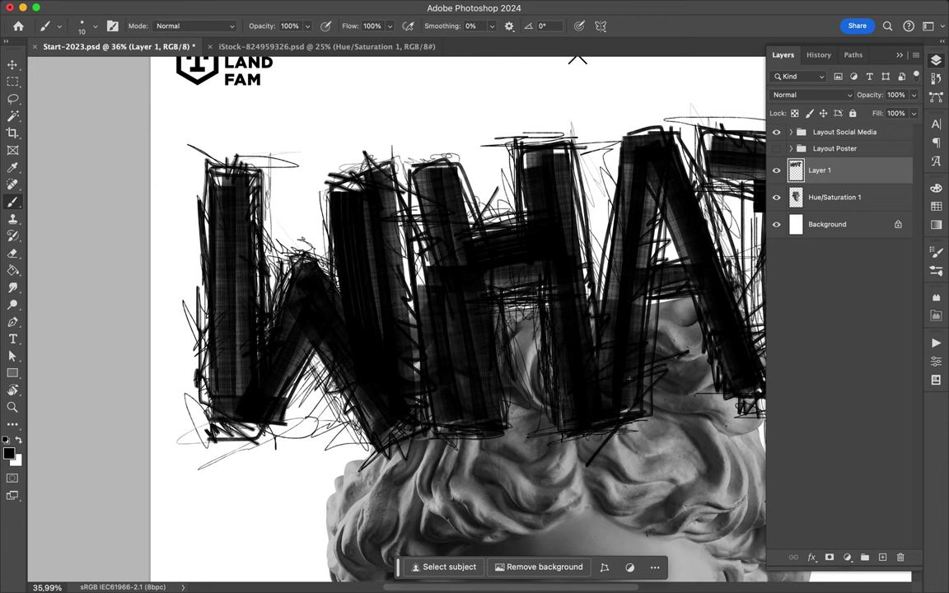
drag(482, 276, 451, 331)
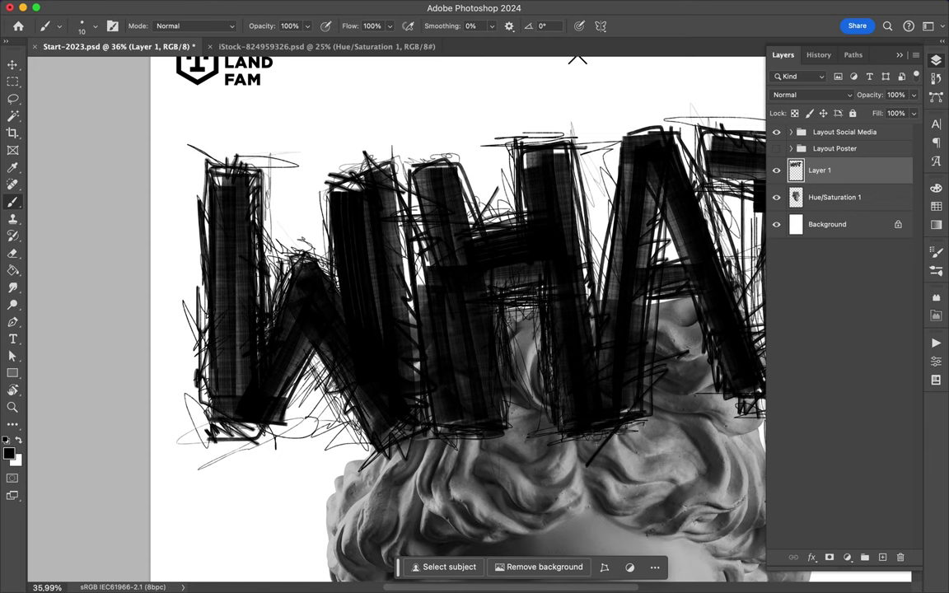
drag(553, 280, 536, 165)
Roughen the edges of the middle stem and the right stem with extra scribbles
scroll(578, 58, up, 5)
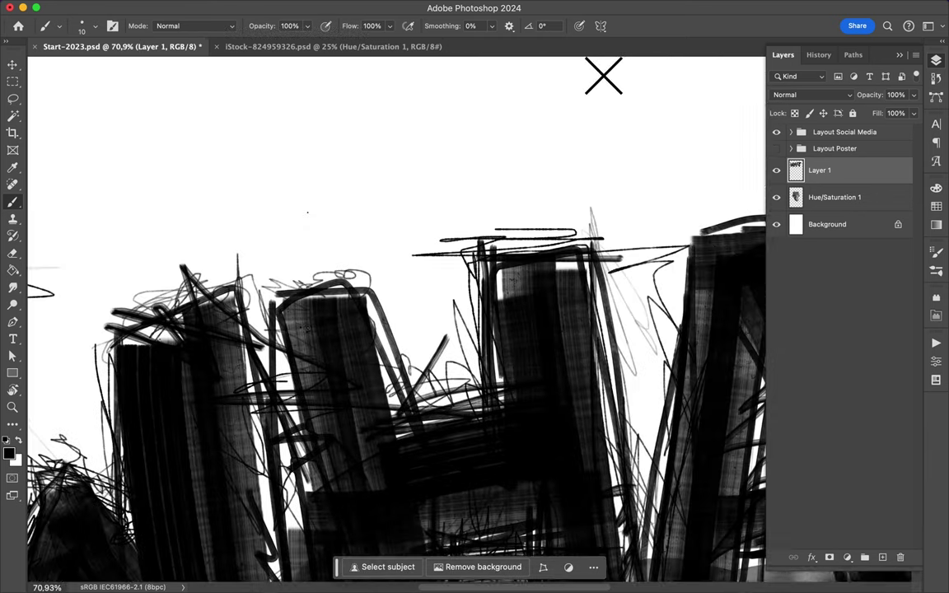
drag(383, 251, 251, 223)
mouse_move(251, 264)
mouse_down()
mouse_move(274, 387)
mouse_move(257, 188)
mouse_move(344, 152)
mouse_up()
drag(354, 240, 320, 137)
drag(323, 140, 365, 234)
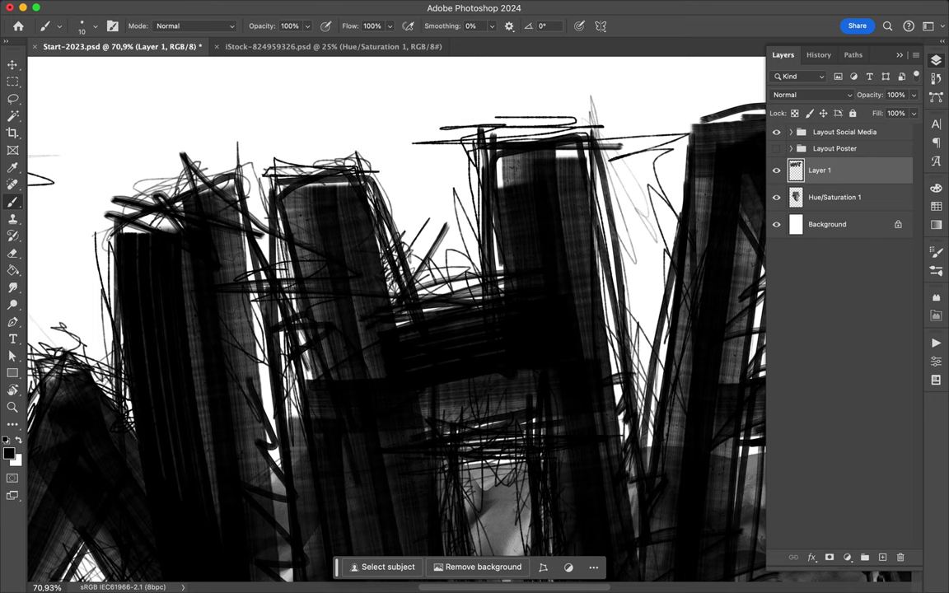
drag(595, 132, 614, 346)
drag(600, 178, 626, 445)
mouse_move(546, 188)
mouse_down()
mouse_move(574, 268)
mouse_move(527, 136)
mouse_move(456, 116)
mouse_up()
drag(435, 158, 371, 271)
Add dark marks on the A and paint long diagonal strokes across it
scroll(482, 329, down, 3)
scroll(482, 330, down, 2)
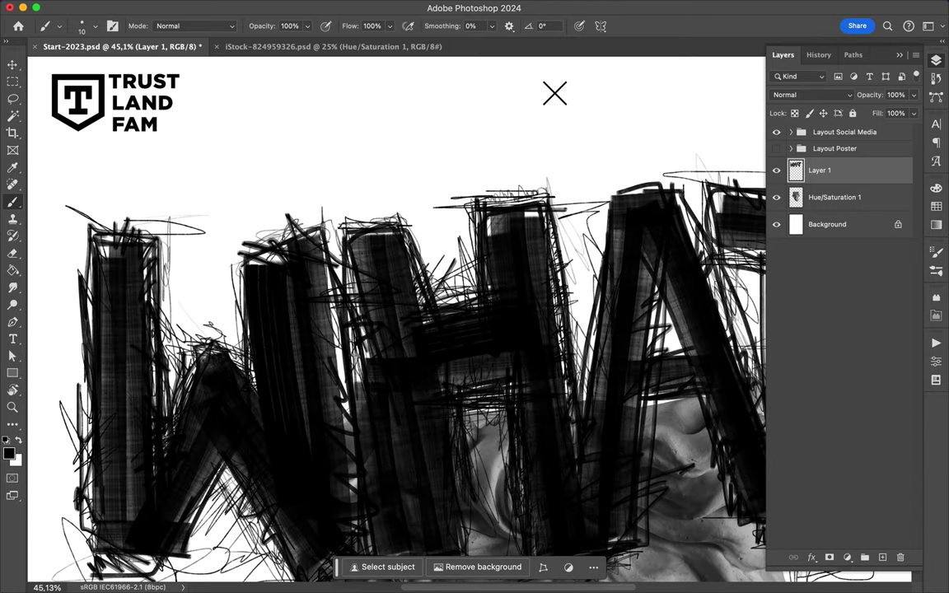
drag(575, 313, 531, 326)
drag(614, 187, 595, 304)
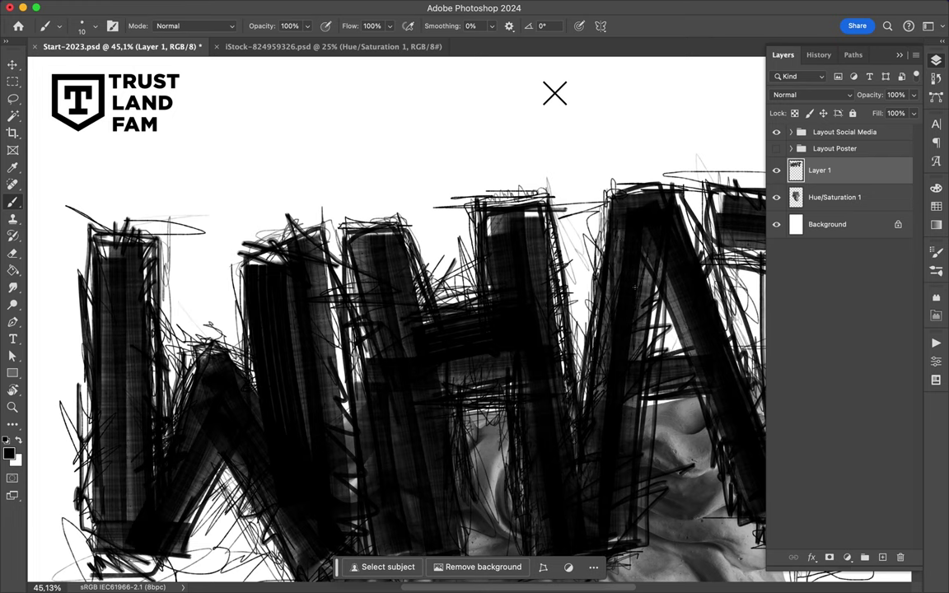
drag(581, 255, 618, 309)
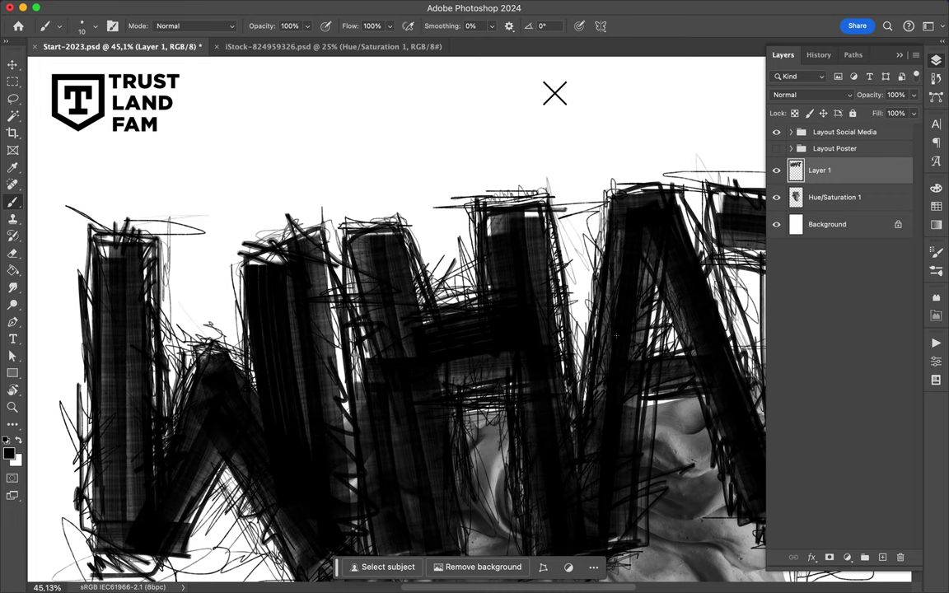
scroll(616, 336, right, 3)
scroll(577, 346, right, 3)
drag(467, 232, 504, 343)
mouse_move(495, 474)
mouse_down()
mouse_move(381, 367)
mouse_move(396, 453)
mouse_move(519, 487)
mouse_move(783, 361)
mouse_up()
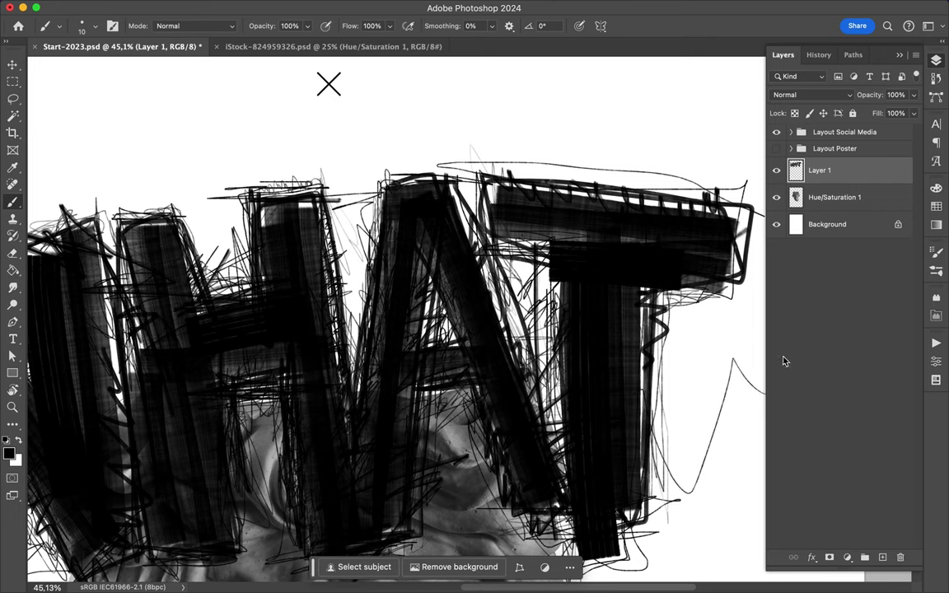
scroll(783, 361, down, 3)
scroll(741, 330, down, 2)
scroll(659, 247, down, 1)
click(59, 26)
Pick a dusty grunge brush, add a new layer and stamp dusty paint on the forehead
scroll(122, 295, down, 2)
scroll(123, 296, down, 3)
click(25, 320)
click(76, 334)
key(Return)
key(ctrl+shift+alt+n)
click(504, 282)
Dab and stroke more dusty paint near the nose, across the eyes and on the head
click(59, 25)
click(116, 385)
drag(381, 338, 354, 355)
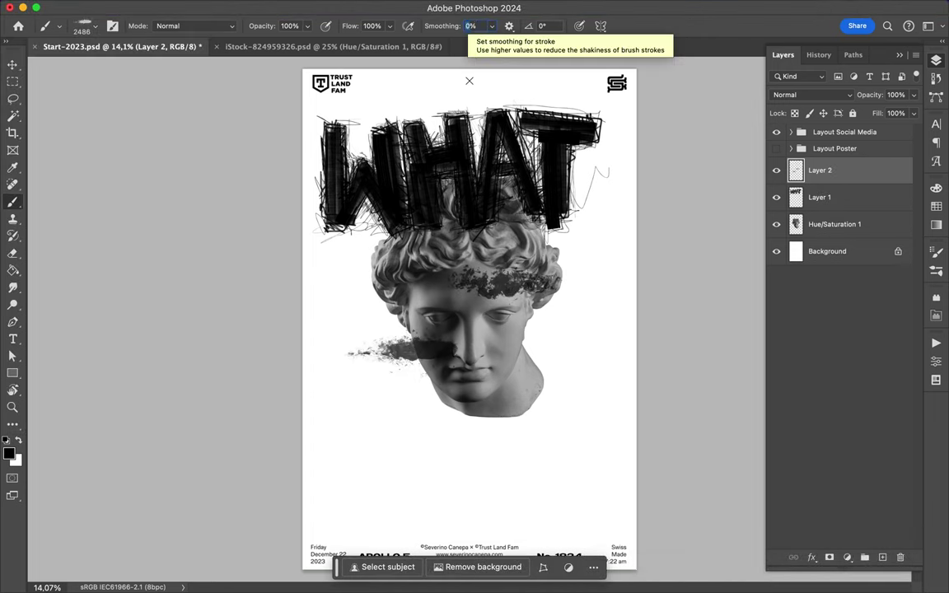
text(100)
drag(383, 310, 493, 311)
click(59, 26)
click(96, 381)
click(536, 246)
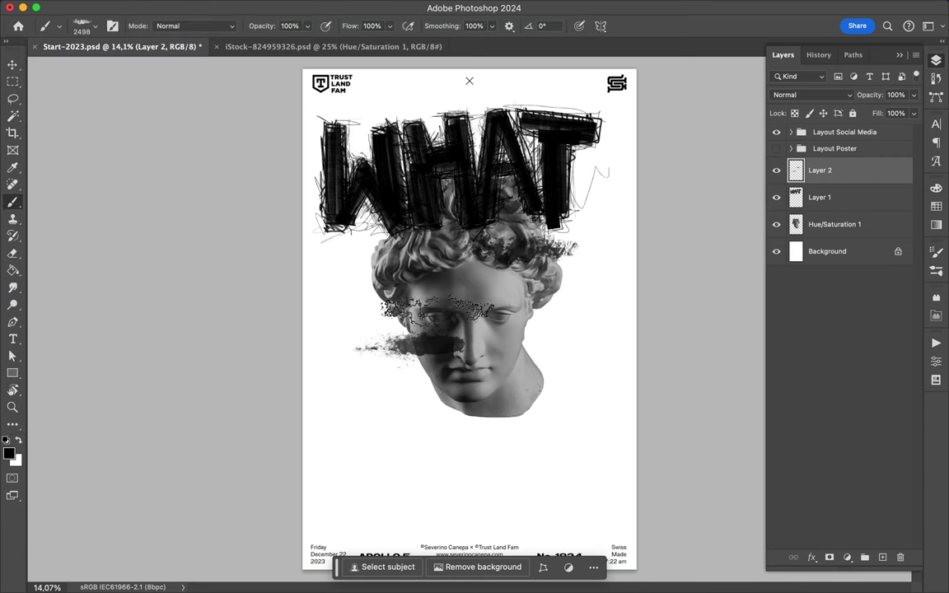
Try several other grunge stripe brushes from the brush preset list
click(60, 26)
double_click(95, 337)
scroll(99, 288, down, 2)
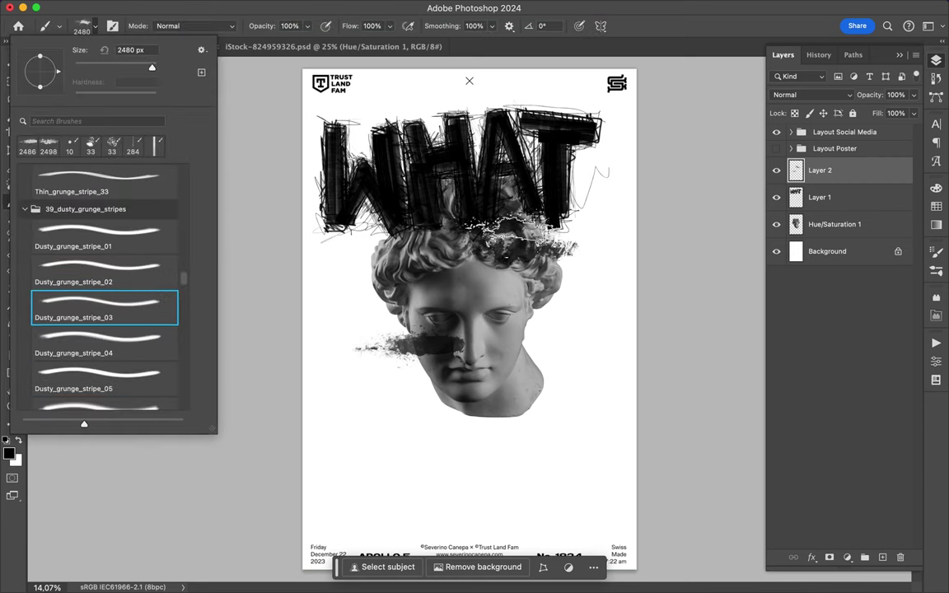
key(Escape)
key(v)
scroll(476, 181, up, 3)
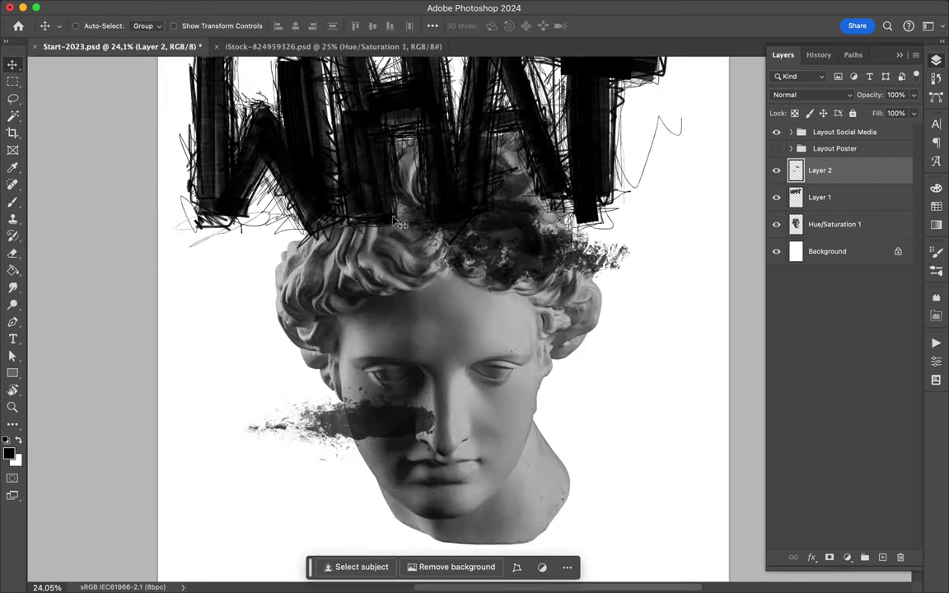
key(b)
click(91, 26)
click(91, 338)
key(Return)
click(82, 25)
click(94, 378)
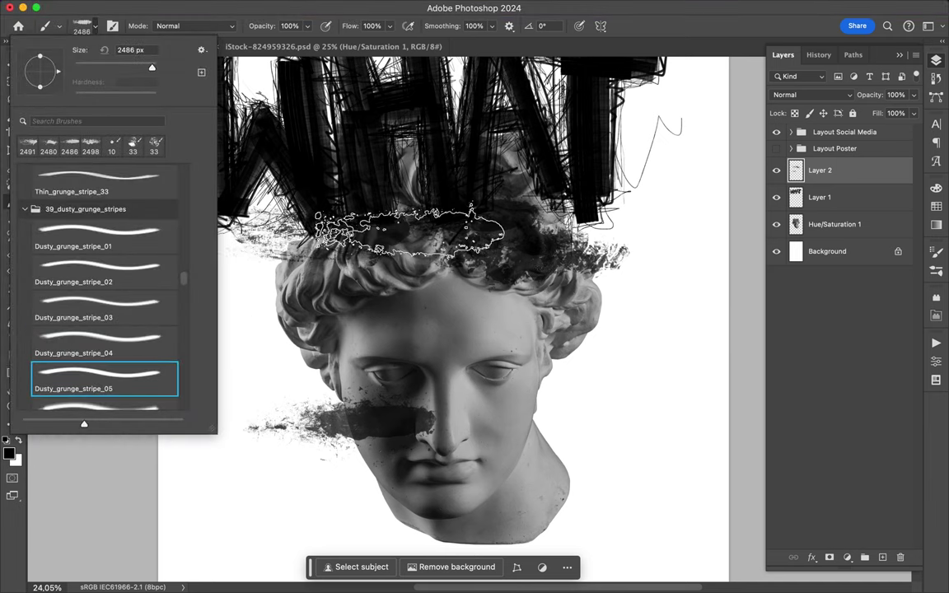
key(Return)
Select Hue/Saturation 1 and stamp a Dusty_grunge_stripe_07 stripe beside the head
key(ctrl+minus)
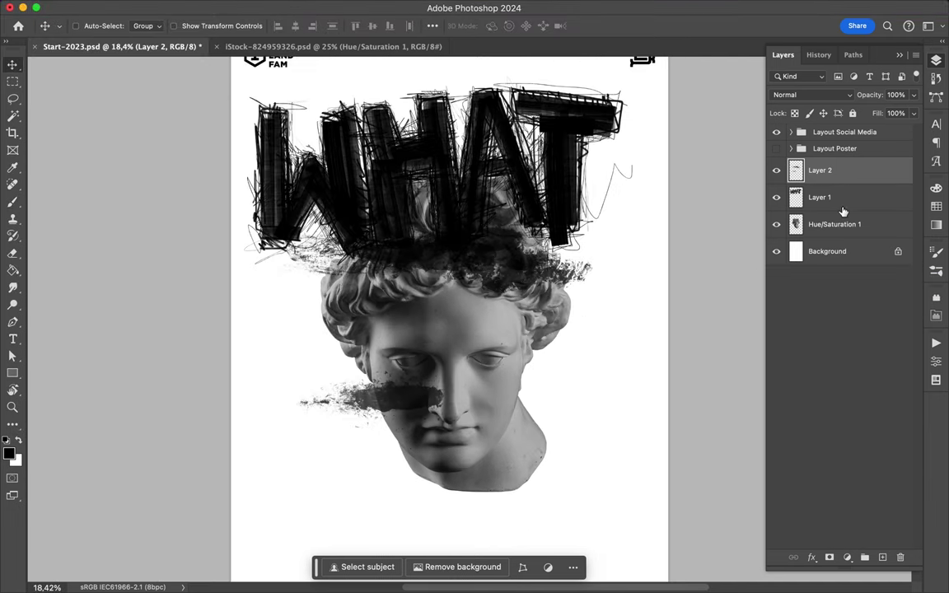
click(838, 223)
click(82, 25)
scroll(103, 263, down, 3)
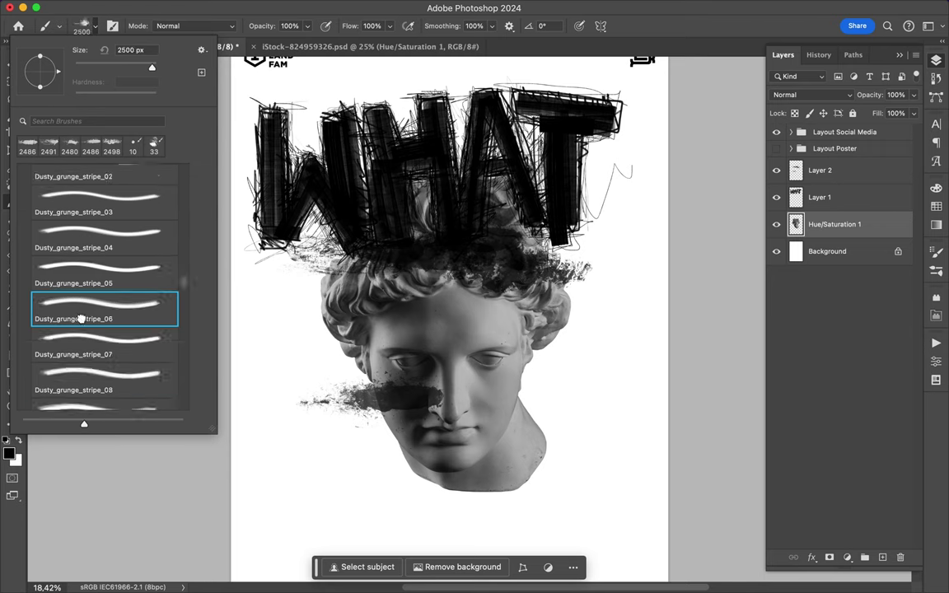
click(103, 309)
key(Return)
click(827, 251)
click(883, 558)
click(82, 25)
double_click(109, 351)
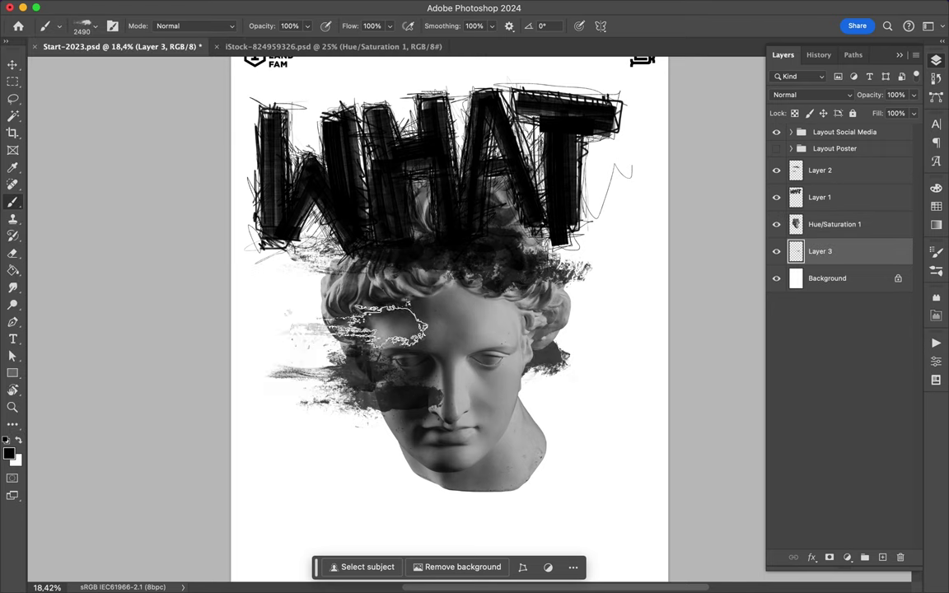
click(416, 340)
Stamp Dusty_grunge_stripe_08 stripes around the head, then pick Dusty_grunge_stripe_09
click(82, 25)
click(103, 272)
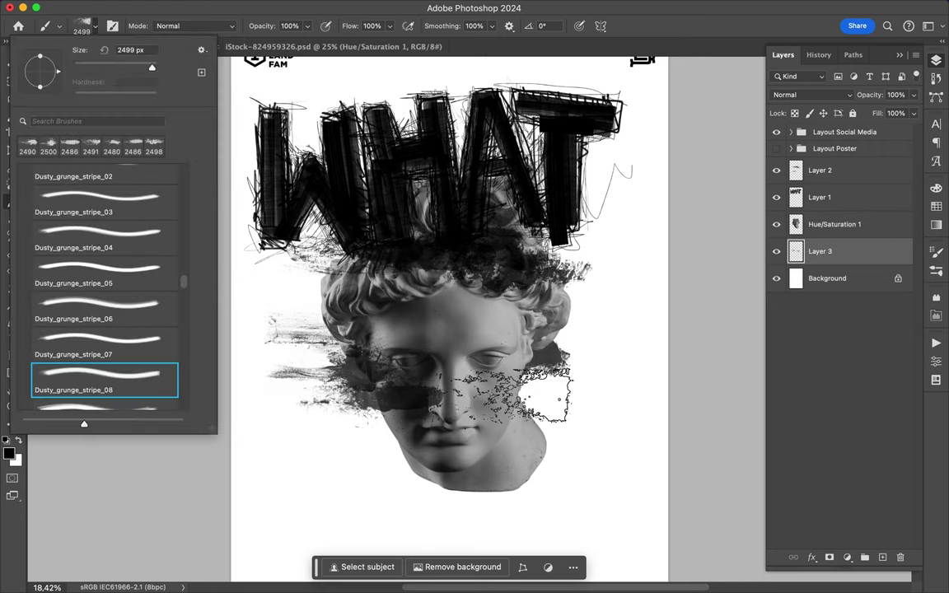
click(461, 355)
click(301, 280)
click(83, 25)
click(103, 309)
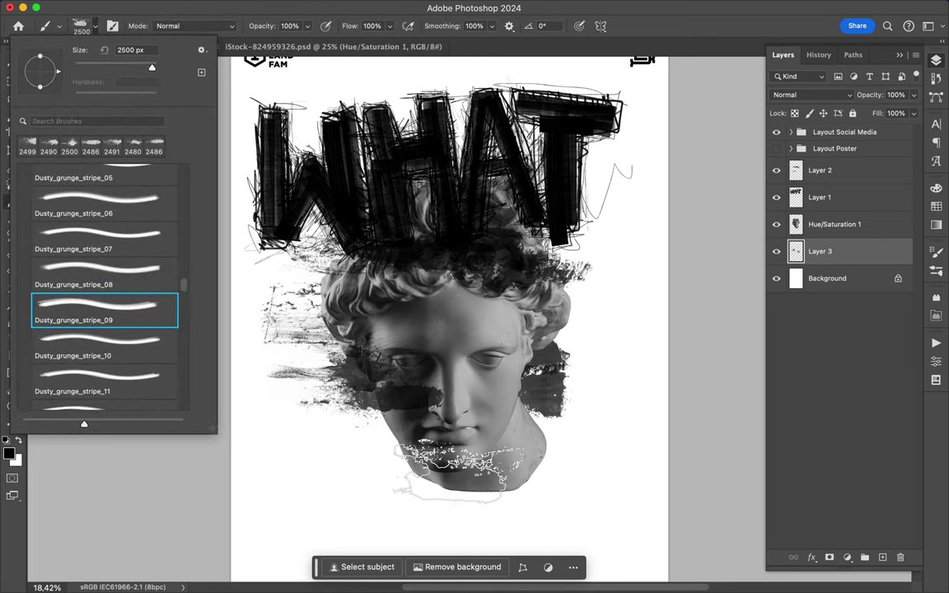
scroll(461, 445, down, 3)
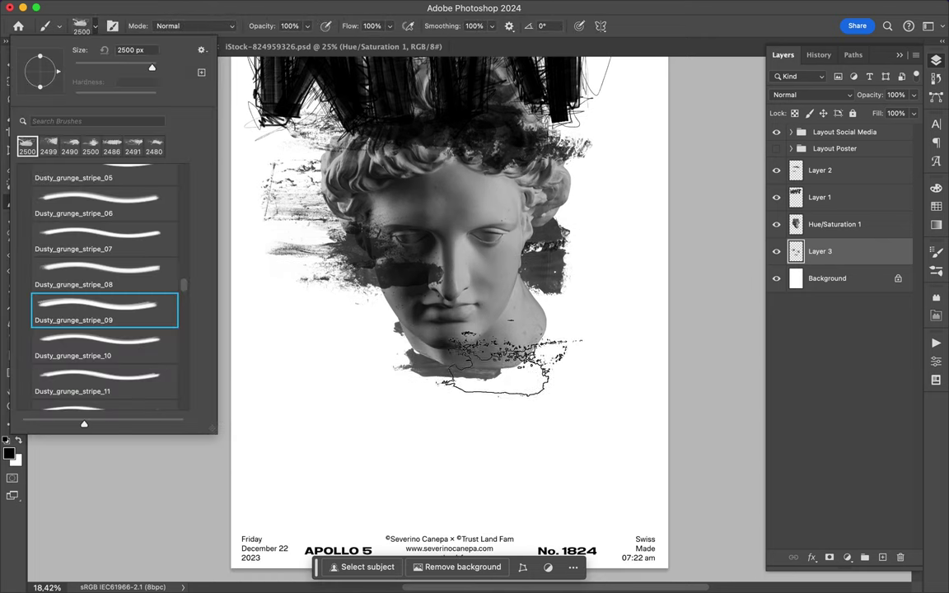
key(Return)
Choose the Dusty_grunge_stripe_39 brush
key(v)
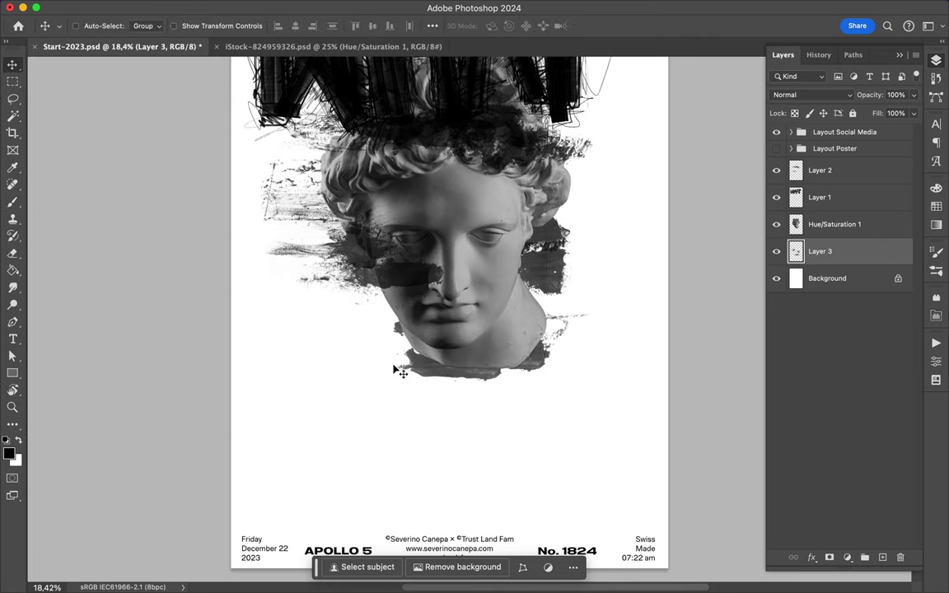
scroll(396, 371, down, 2)
key(b)
click(82, 25)
scroll(104, 248, down, 2)
scroll(105, 221, down, 2)
scroll(105, 221, down, 3)
click(103, 247)
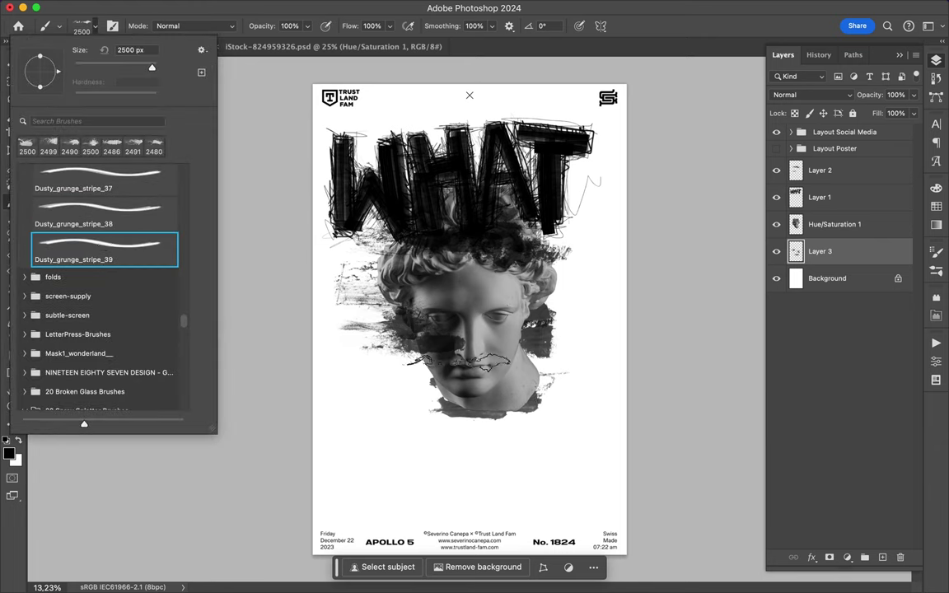
key(Return)
Pick the 1546 px Spray Paint I brush and stamp a black blob on Layer 2
click(82, 26)
scroll(86, 294, up, 10)
scroll(67, 322, up, 10)
scroll(42, 290, up, 10)
scroll(83, 247, up, 10)
click(23, 238)
click(25, 181)
click(103, 263)
key(Return)
click(820, 170)
click(409, 279)
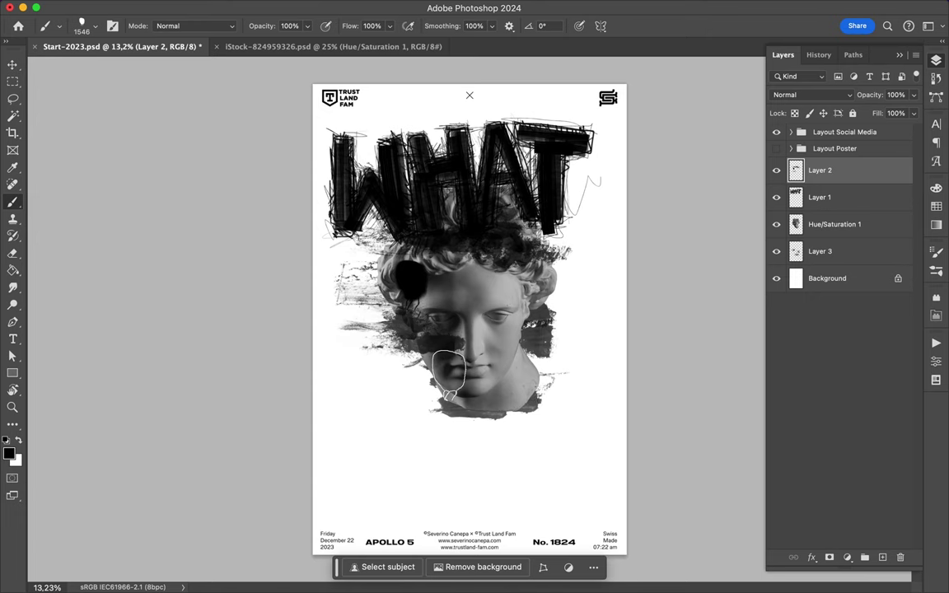
Delete Layer 2 and Layer 3, then select the Hue/Saturation 1 layer
key(Delete)
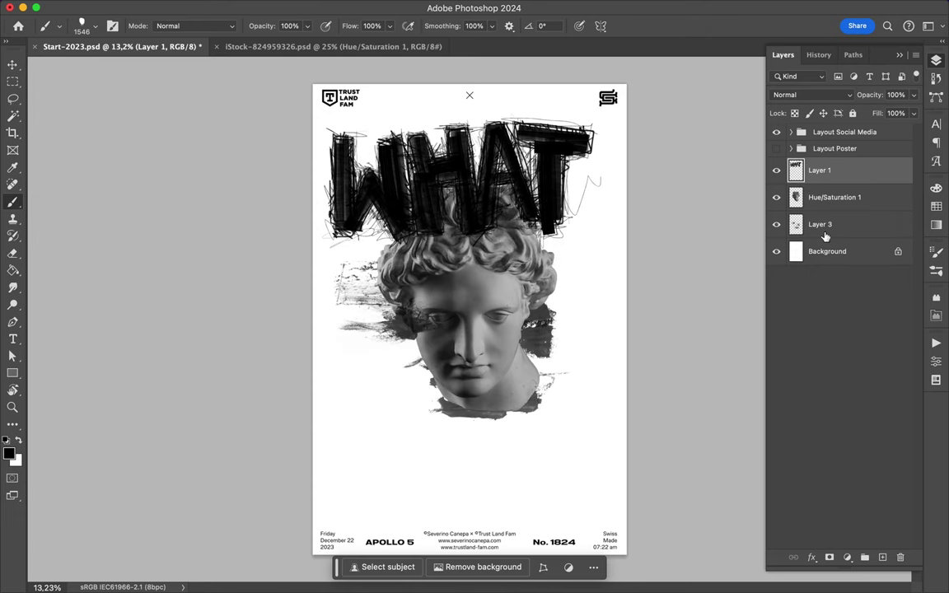
click(824, 231)
key(Delete)
click(816, 197)
Pick the Get Rekt brush, then The Realist brush, from the brush presets
scroll(471, 346, up, 3)
click(88, 26)
scroll(117, 243, up, 5)
scroll(126, 272, down, 5)
click(111, 183)
click(112, 326)
scroll(500, 265, up, 5)
Paint outlined bubble letters W, H, A and T beside the head, with a small question mark up high
mouse_move(408, 287)
mouse_down()
mouse_move(460, 272)
mouse_move(471, 219)
mouse_up()
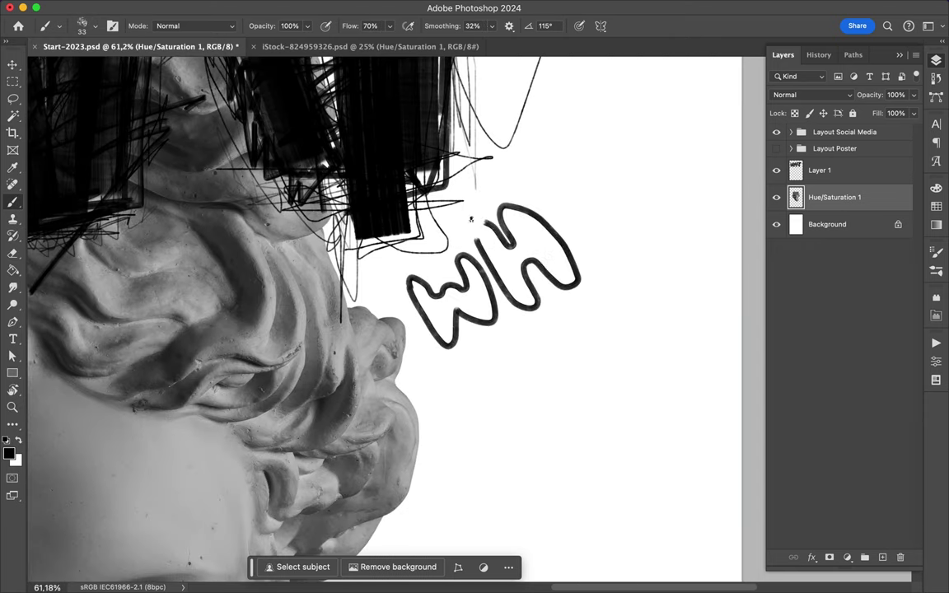
mouse_move(546, 247)
mouse_down()
mouse_move(648, 193)
mouse_move(613, 251)
mouse_up()
mouse_move(586, 183)
mouse_down()
mouse_move(576, 188)
mouse_move(577, 179)
mouse_up()
scroll(577, 191, up, 3)
scroll(577, 192, right, 2)
mouse_move(412, 229)
mouse_down()
mouse_move(492, 247)
mouse_move(445, 234)
mouse_up()
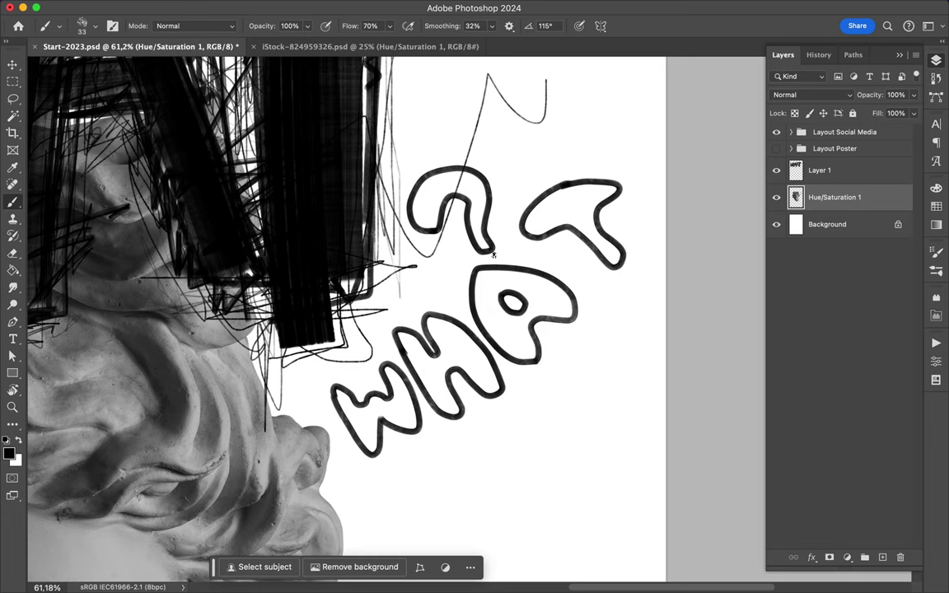
key(ctrl+z)
mouse_move(449, 156)
mouse_down()
mouse_move(433, 216)
mouse_move(466, 234)
mouse_move(391, 177)
mouse_up()
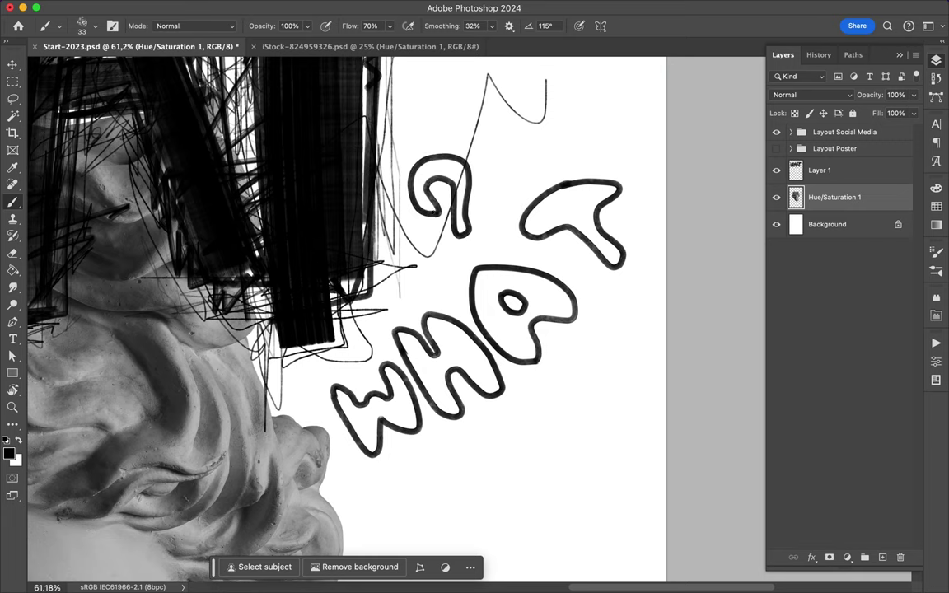
Write a small handwritten WHAT? to the left of the big lettering
scroll(247, 197, down, 4)
scroll(247, 198, down, 3)
scroll(247, 198, up, 6)
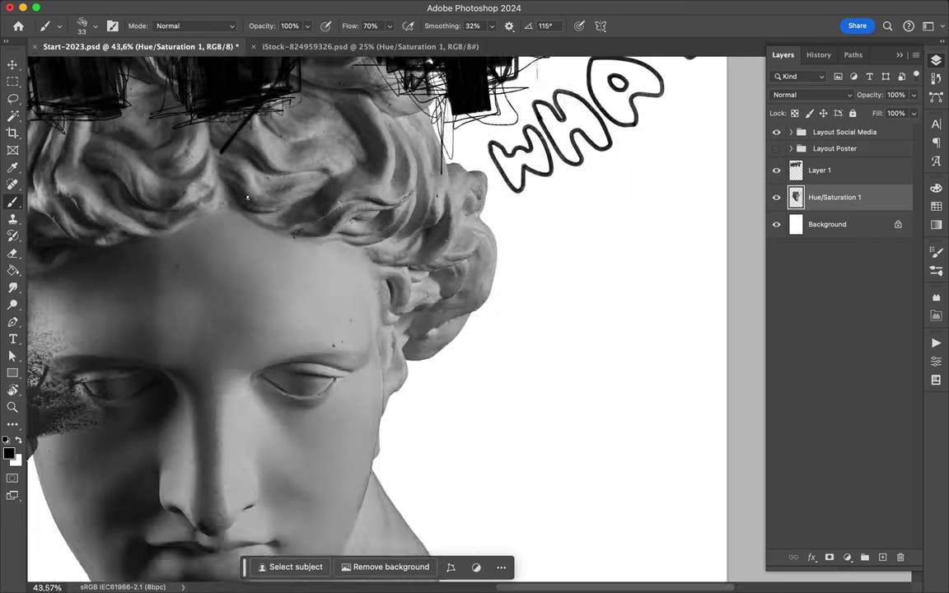
scroll(247, 198, left, 5)
scroll(227, 178, up, 2)
mouse_move(252, 199)
mouse_down()
mouse_move(254, 239)
mouse_move(265, 218)
mouse_up()
mouse_move(263, 199)
mouse_down()
mouse_move(266, 238)
mouse_move(281, 225)
mouse_move(291, 239)
mouse_up()
drag(302, 200, 307, 227)
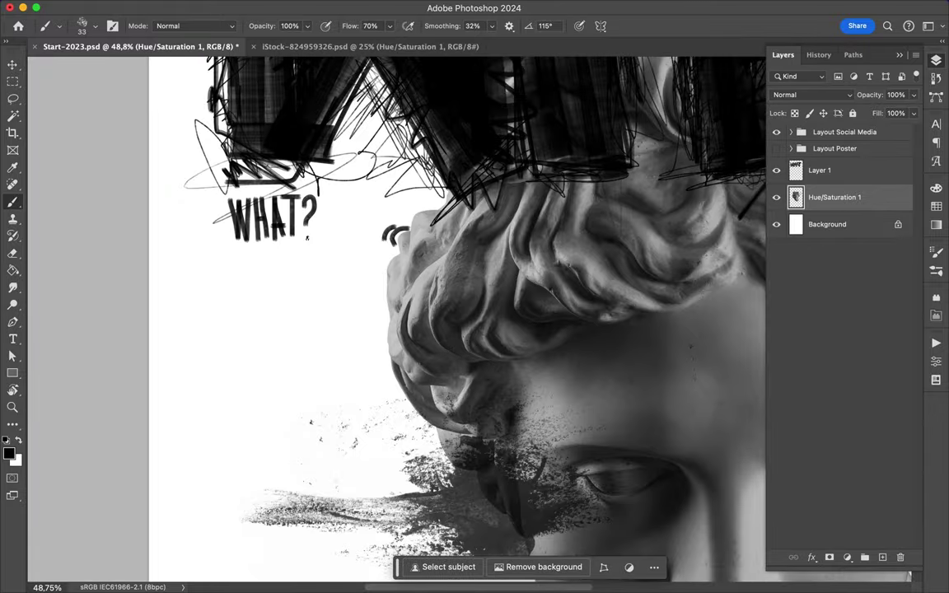
Add small double marks and an arrow on the statue's face
scroll(345, 245, down, 5)
scroll(345, 244, down, 5)
scroll(346, 245, up, 3)
drag(474, 227, 477, 255)
drag(484, 231, 488, 258)
drag(66, 294, 95, 370)
Draw a zigzag beside the T of WHAT and a smiley face in a circle
scroll(125, 354, down, 3)
scroll(125, 354, down, 3)
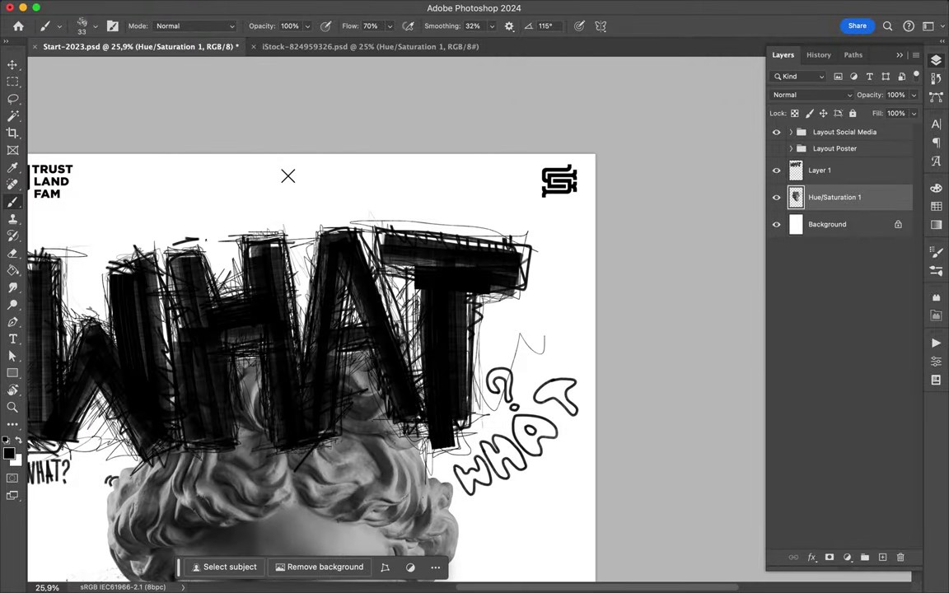
scroll(468, 317, up, 5)
drag(470, 260, 478, 363)
drag(535, 288, 562, 309)
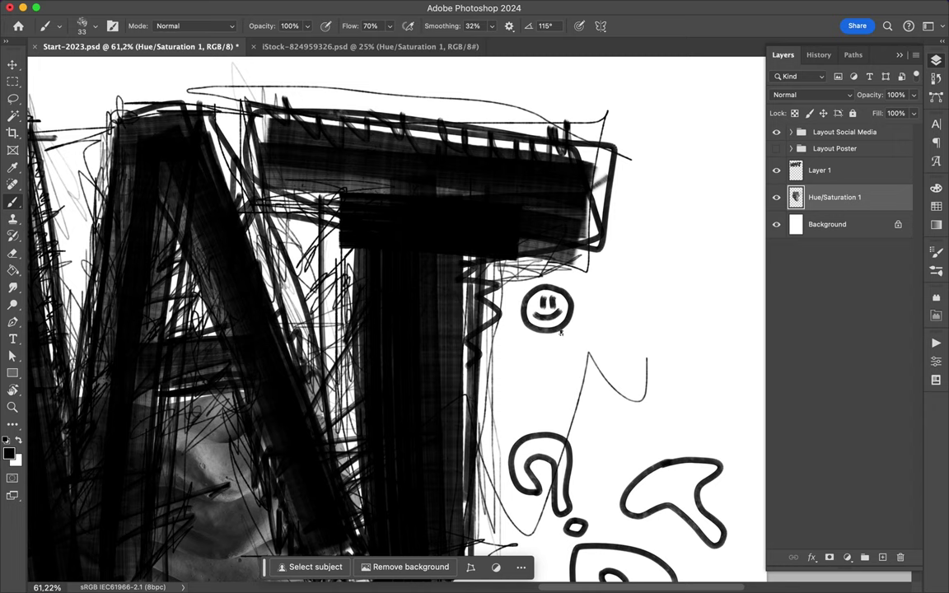
scroll(561, 332, down, 5)
scroll(329, 494, up, 4)
scroll(329, 412, down, 1)
click(83, 28)
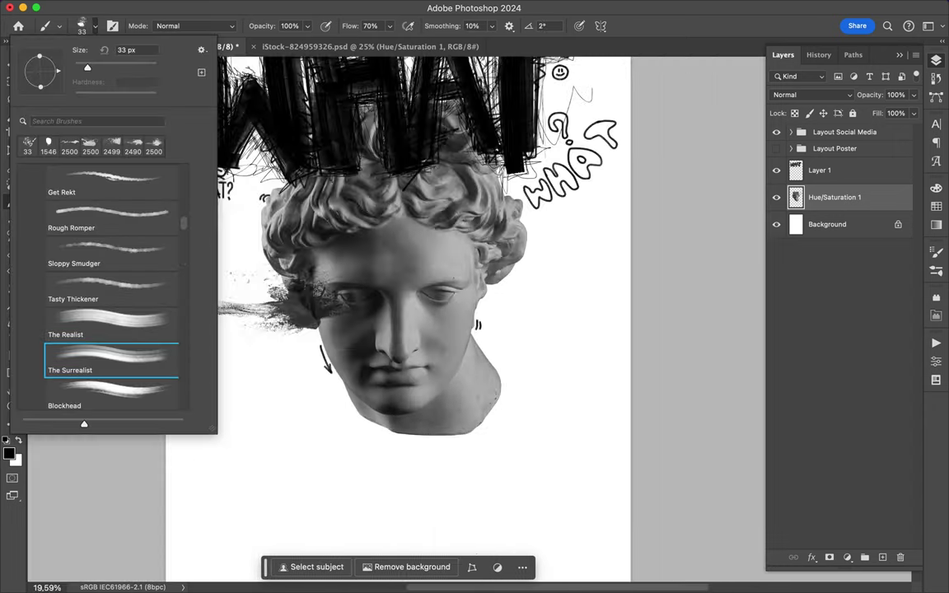
Select The Bigger They Are brush preset and fit the whole poster in the window
scroll(97, 330, up, 3)
scroll(95, 239, up, 3)
click(110, 272)
double_click(99, 250)
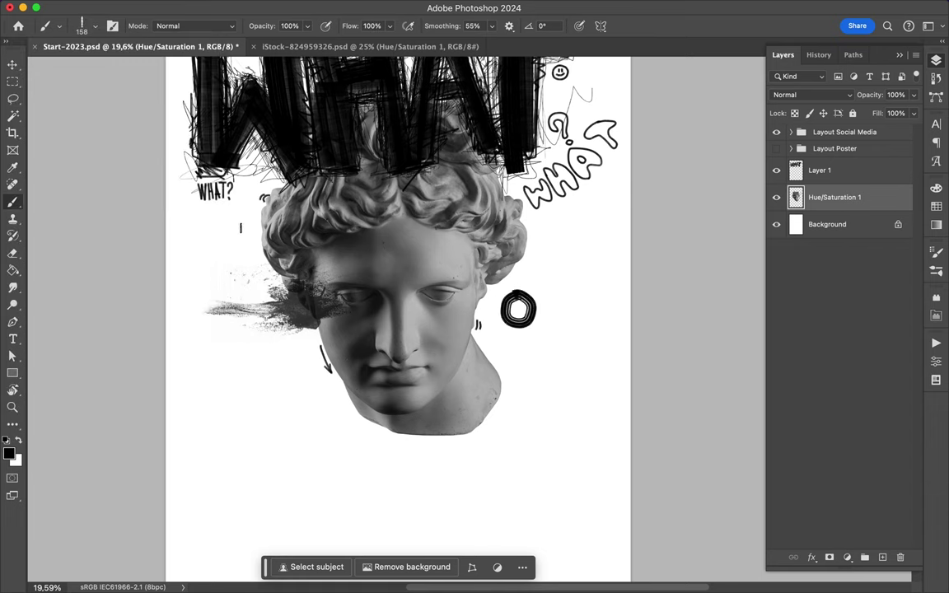
drag(241, 234, 191, 385)
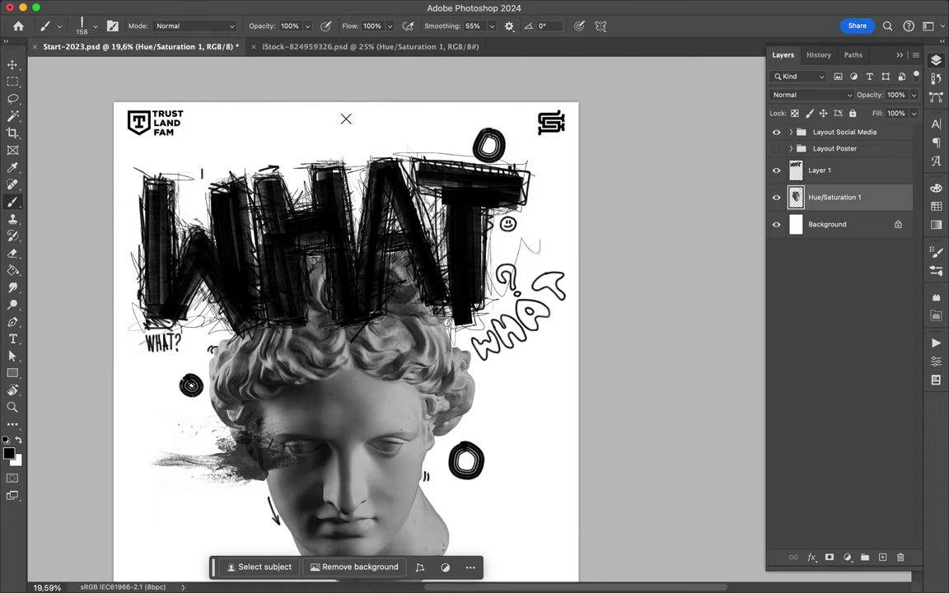
scroll(201, 173, down, 5)
drag(210, 428, 222, 435)
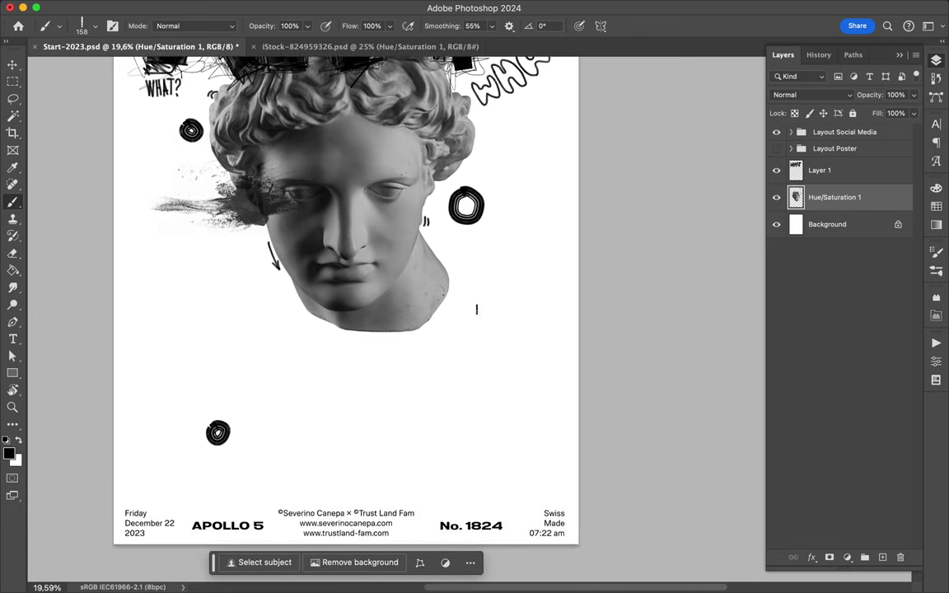
key(ctrl+0)
Paint thick black circles left of the head and lower on the poster at 158 px
mouse_move(371, 353)
mouse_down()
mouse_move(387, 383)
mouse_move(384, 355)
mouse_up()
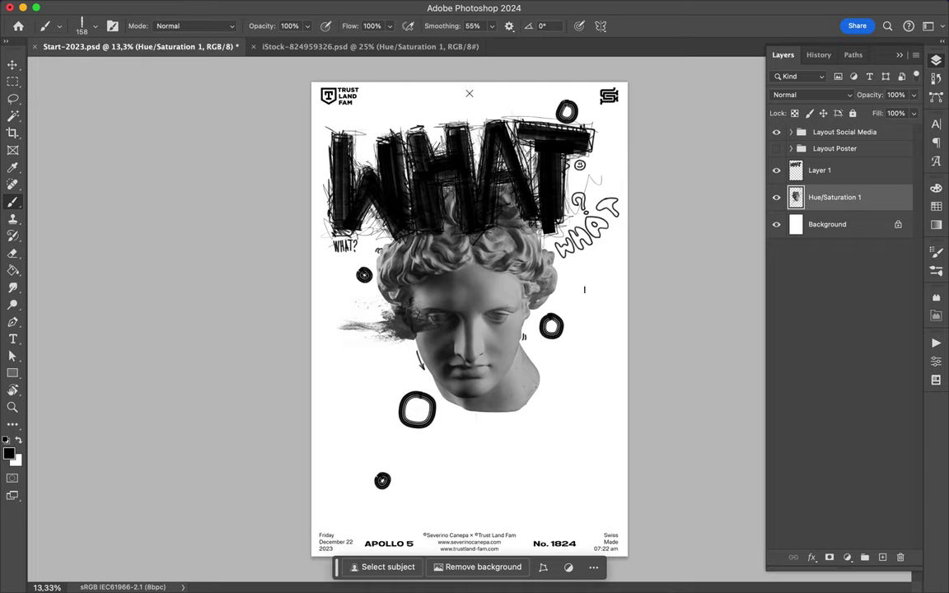
scroll(375, 369, up, 3)
scroll(304, 178, up, 5)
drag(305, 179, 308, 184)
scroll(305, 179, down, 3)
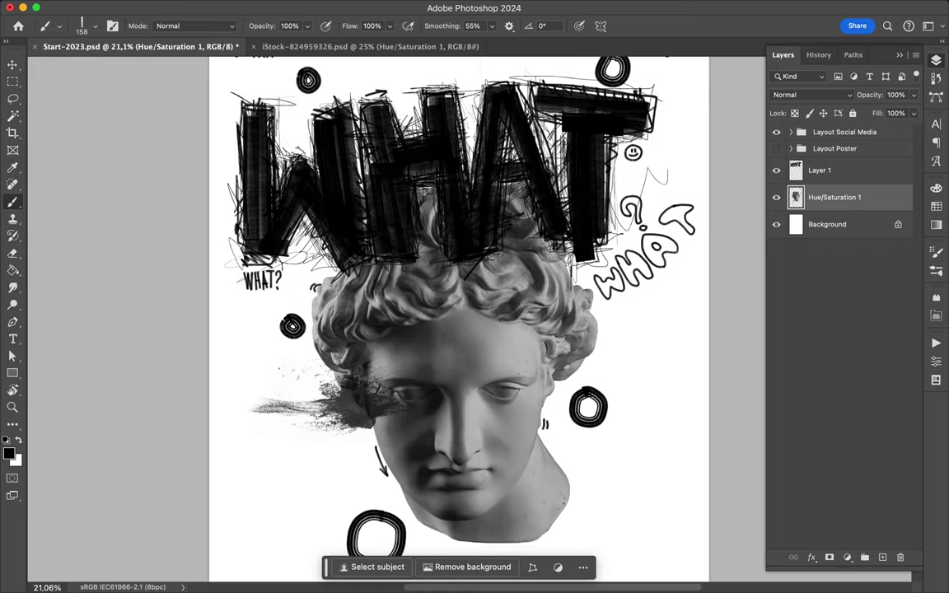
scroll(537, 425, down, 3)
scroll(537, 425, down, 3)
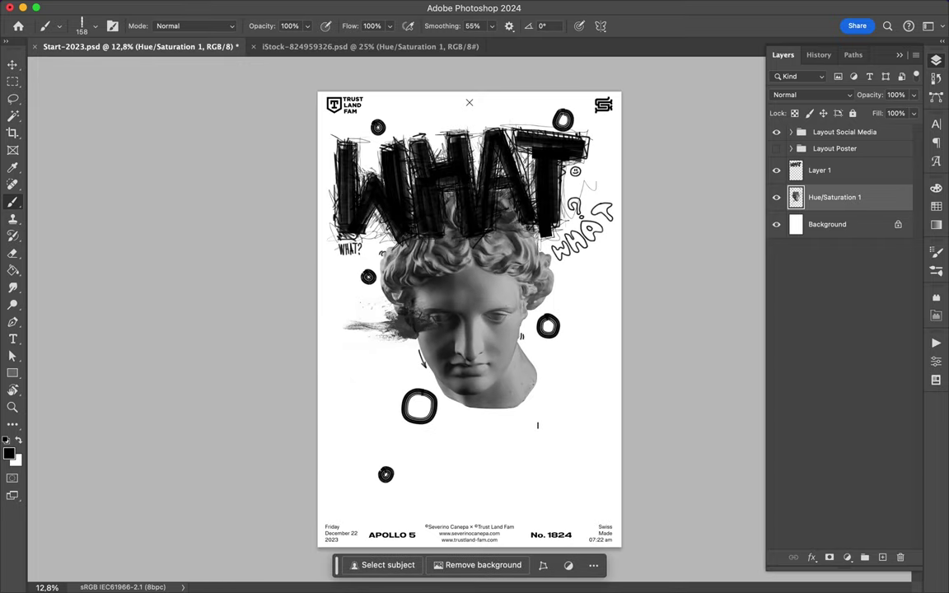
drag(520, 439, 518, 433)
Enlarge the brush to 239 px and paint big black rings around the head and top
click(60, 26)
double_click(83, 244)
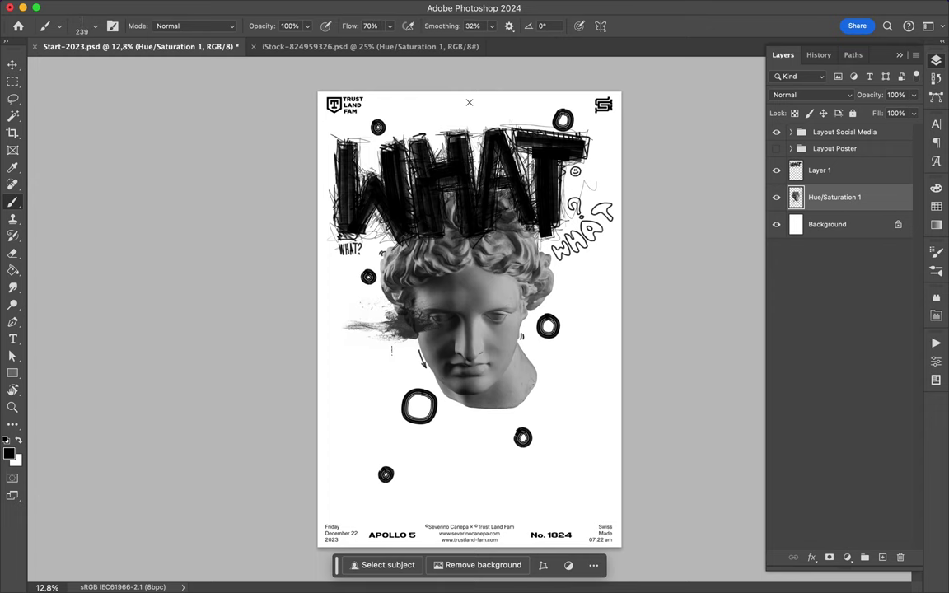
scroll(468, 312, up, 2)
drag(610, 261, 607, 262)
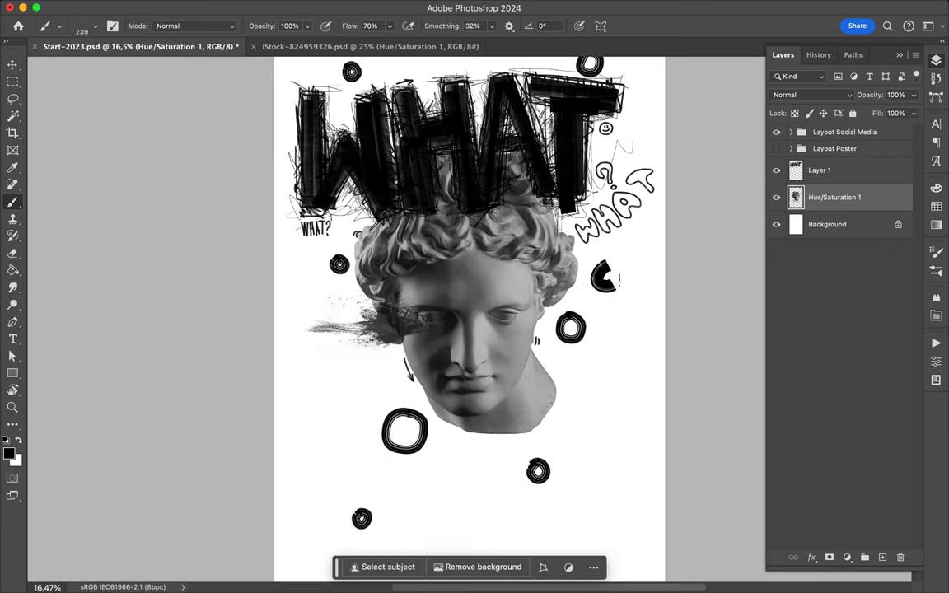
drag(338, 365, 340, 370)
scroll(470, 321, down, 2)
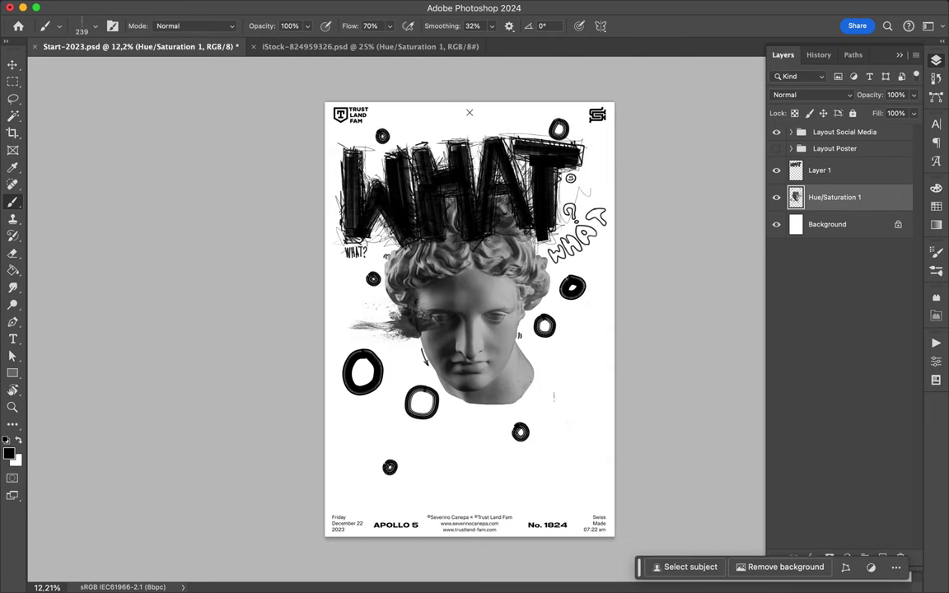
click(552, 395)
drag(430, 110, 428, 115)
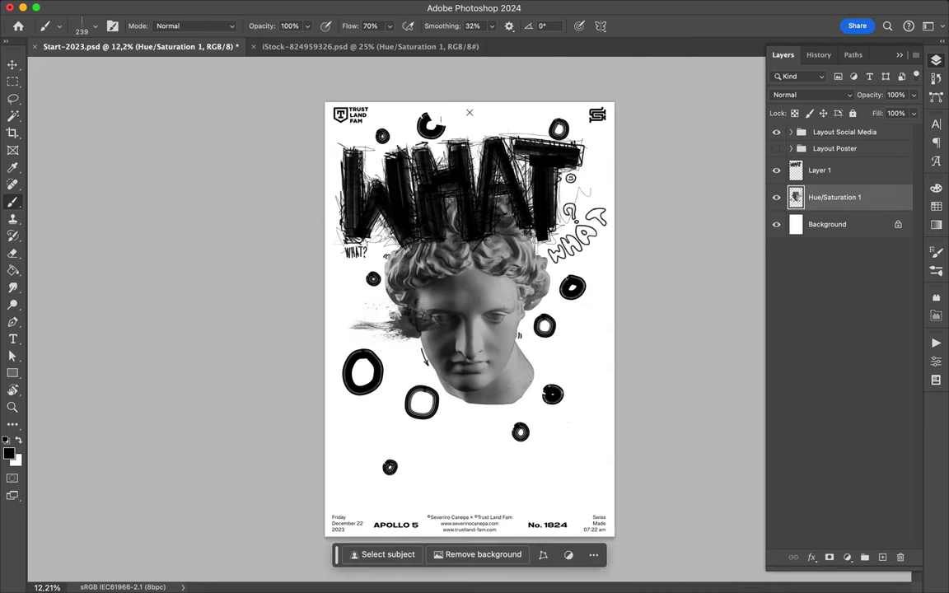
click(155, 8)
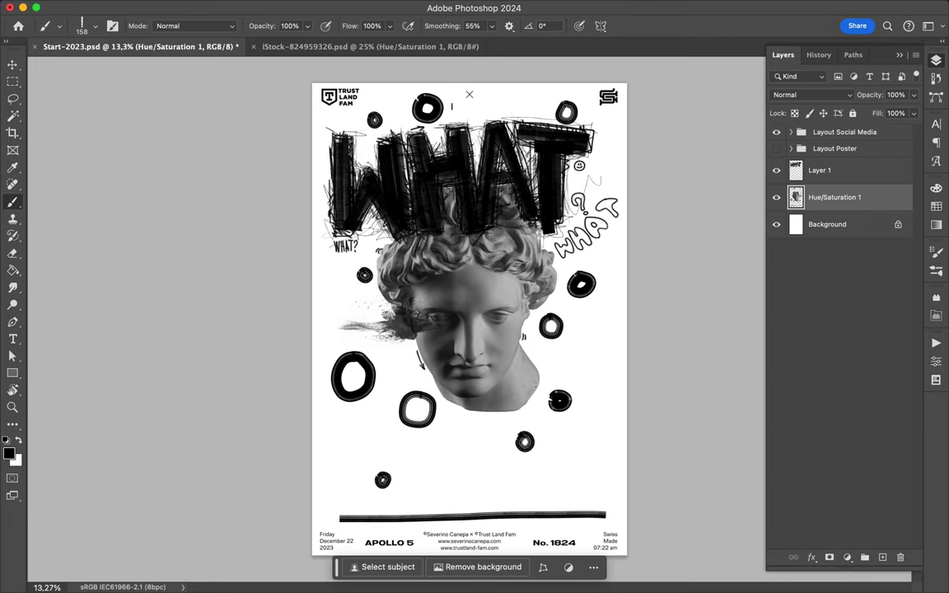
Paint a small zigzag stroke beside the ring at the top of the poster
drag(451, 106, 543, 113)
Paint a left-side zigzag, an MMMMO scribble, a tall bottom-left box and an angular maze line
drag(336, 262, 340, 342)
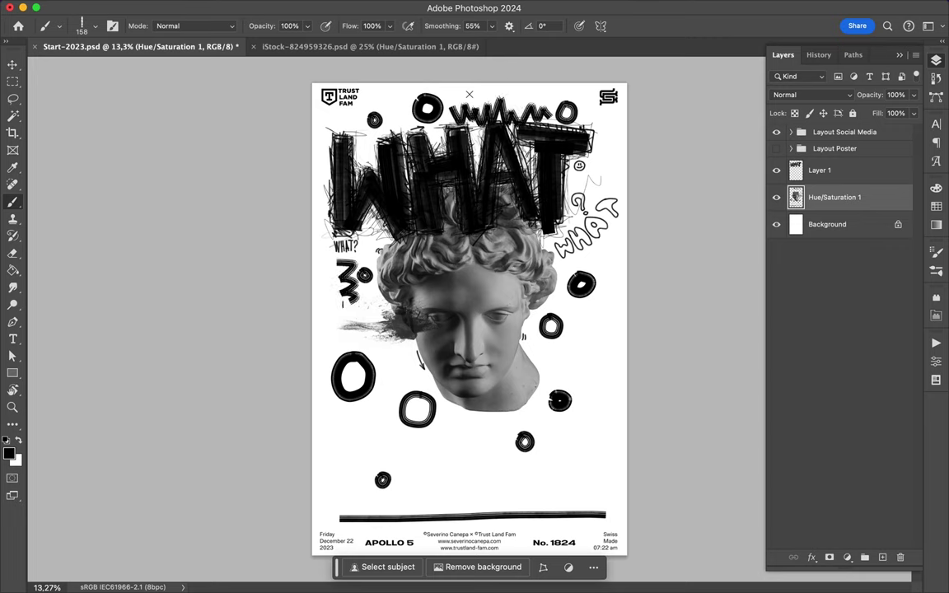
mouse_move(463, 506)
mouse_down()
mouse_move(588, 489)
mouse_move(581, 495)
mouse_up()
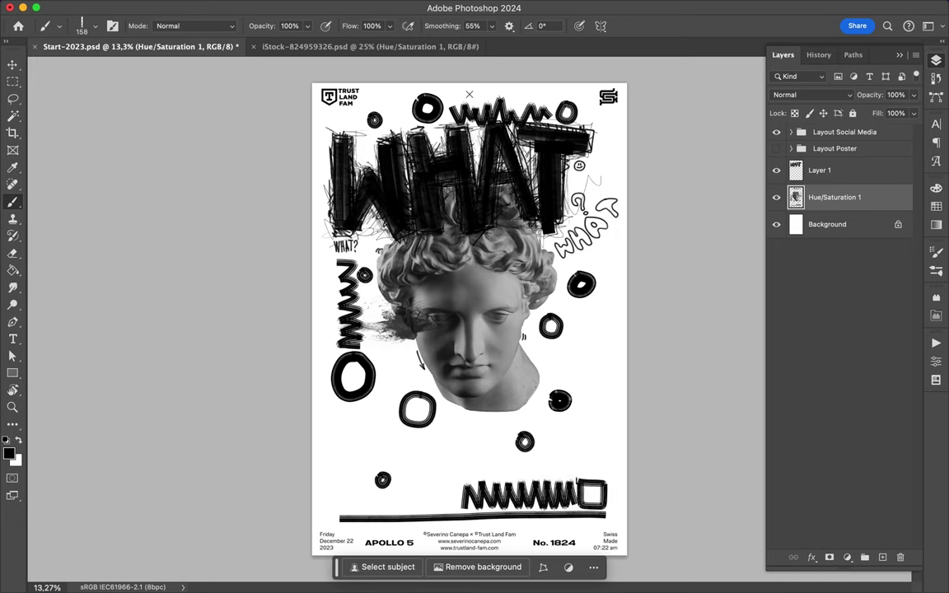
mouse_move(363, 416)
mouse_down()
mouse_move(338, 505)
mouse_move(358, 413)
mouse_move(324, 504)
mouse_up()
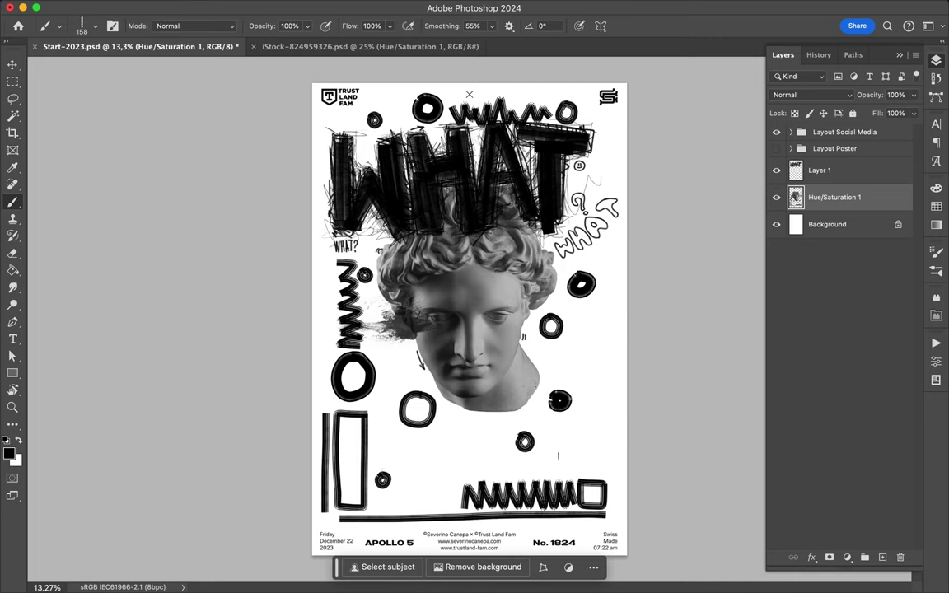
mouse_move(453, 496)
mouse_down()
mouse_move(545, 432)
mouse_move(560, 438)
mouse_move(406, 509)
mouse_move(393, 422)
mouse_move(480, 414)
mouse_up()
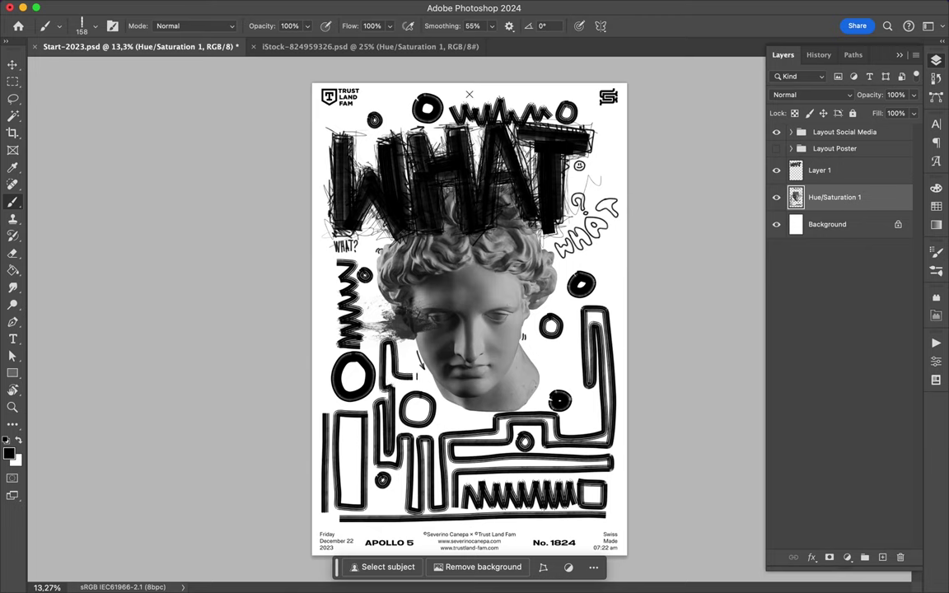
Paint bars, an i shape, rectangles and a small triangle along the poster's left and right sides
drag(322, 356, 325, 404)
mouse_move(559, 346)
mouse_down()
mouse_move(564, 380)
mouse_move(557, 350)
mouse_up()
mouse_move(600, 247)
mouse_down()
mouse_move(600, 293)
mouse_move(610, 299)
mouse_up()
mouse_move(369, 292)
mouse_down()
mouse_move(384, 330)
mouse_move(363, 290)
mouse_up()
mouse_move(320, 262)
mouse_down()
mouse_move(328, 280)
mouse_move(318, 261)
mouse_up()
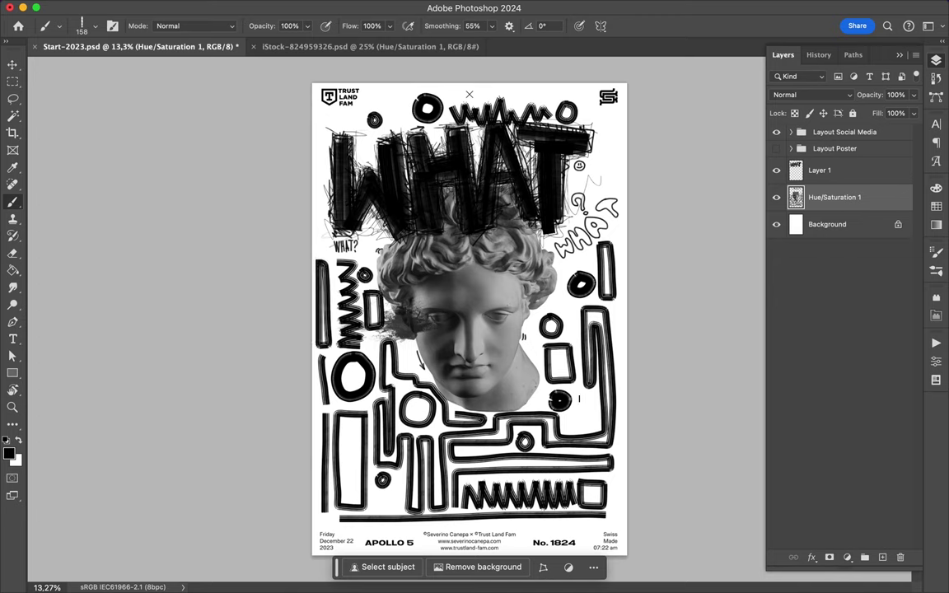
drag(579, 399, 580, 397)
drag(375, 504, 376, 498)
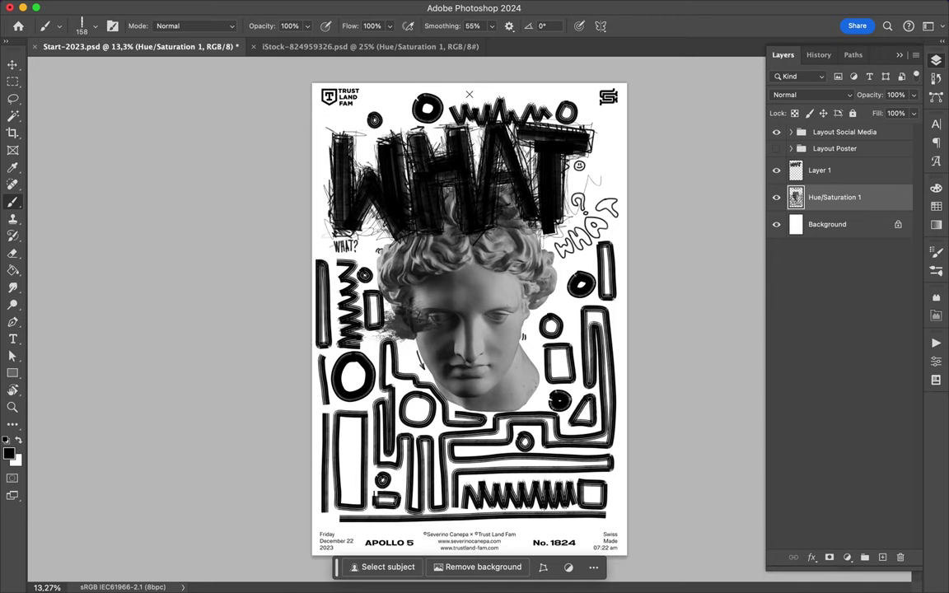
mouse_move(345, 430)
mouse_down()
mouse_move(345, 421)
mouse_move(351, 452)
mouse_up()
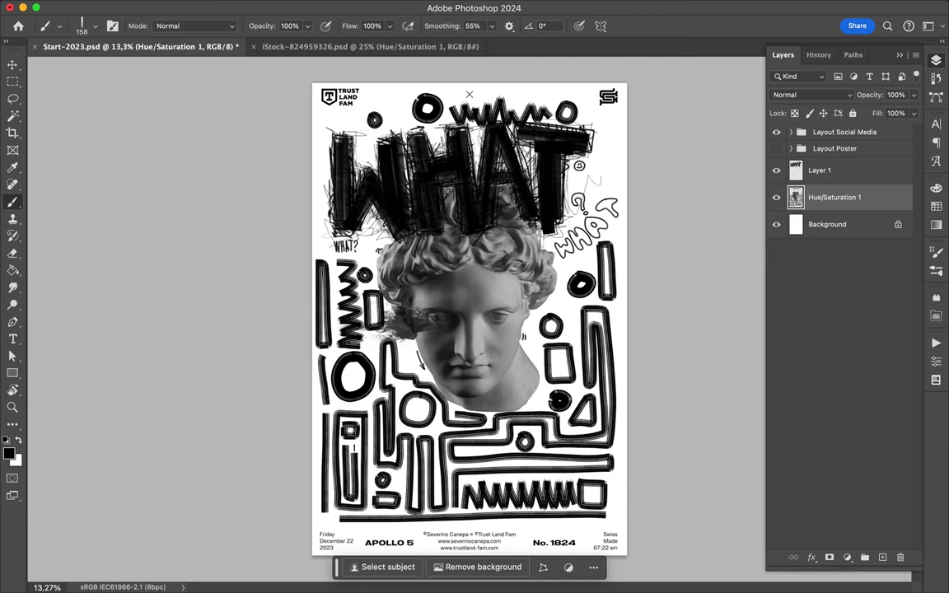
Add a squiggle, a bottom bar, a top bar and outlined rectangles at the upper corners
drag(568, 295, 561, 314)
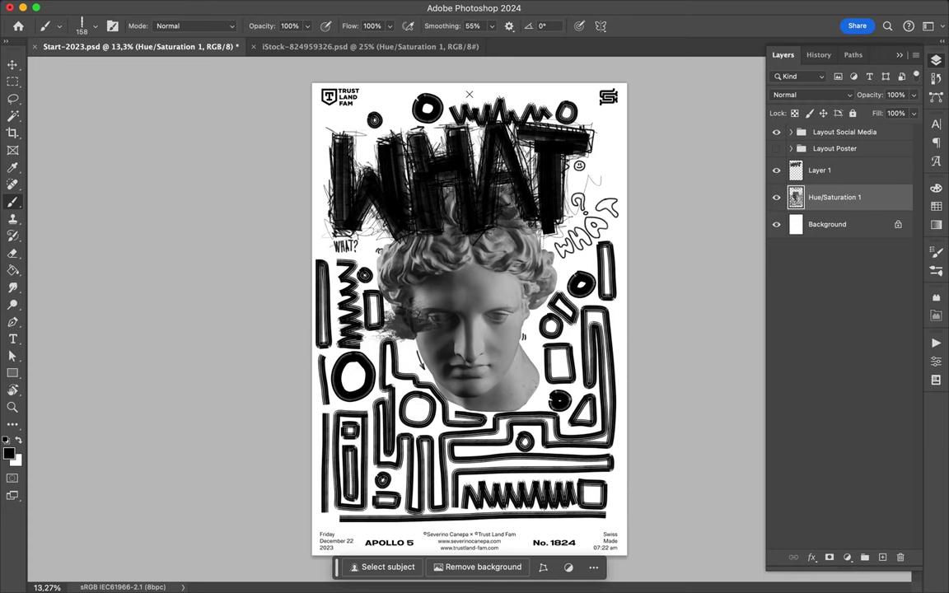
drag(533, 524, 586, 524)
drag(600, 154, 609, 124)
drag(324, 113, 329, 117)
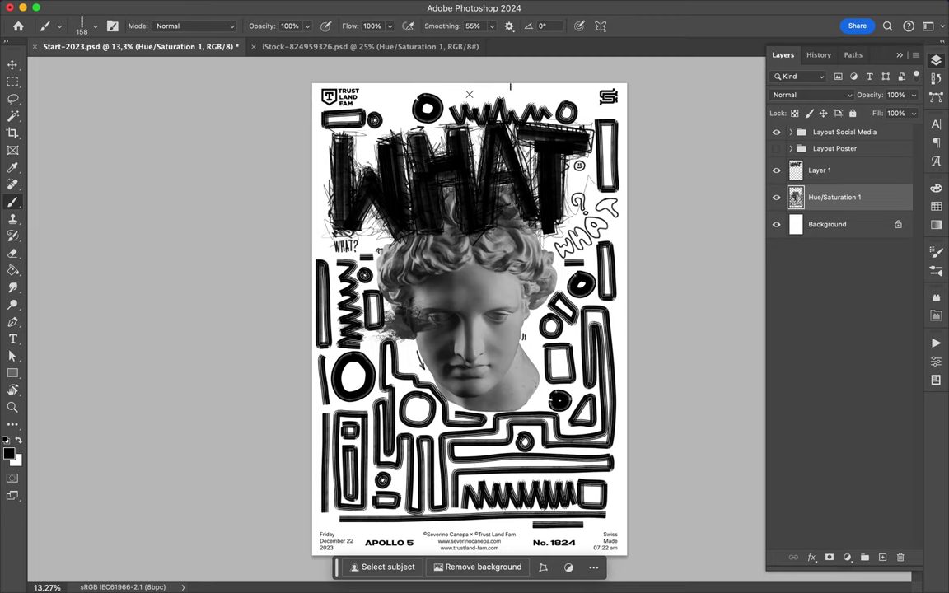
drag(536, 85, 499, 88)
drag(367, 93, 361, 96)
Add small marks near the jaw, chin and left ring, plus short vertical strokes
drag(528, 340, 538, 361)
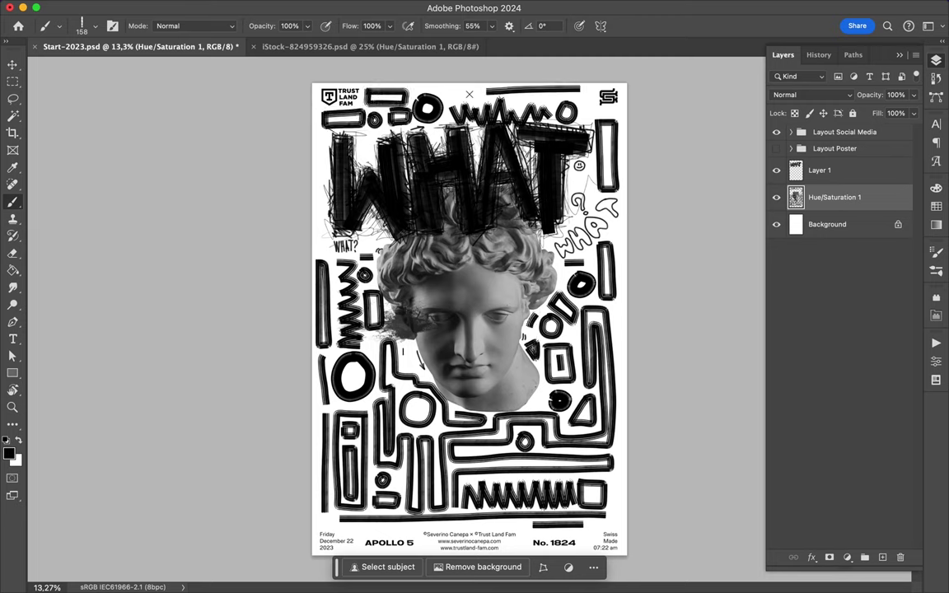
drag(350, 369, 356, 382)
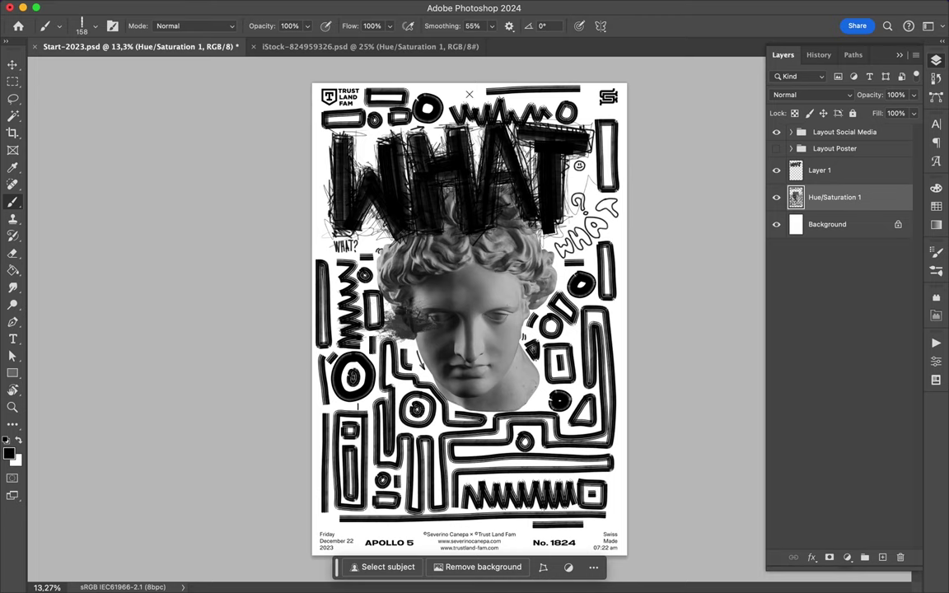
drag(535, 401, 542, 388)
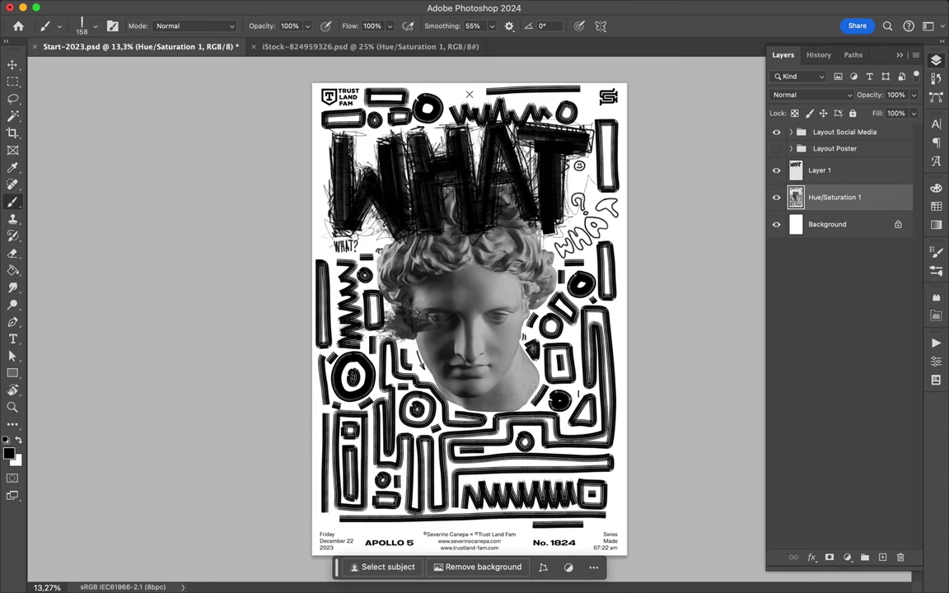
drag(614, 476, 614, 525)
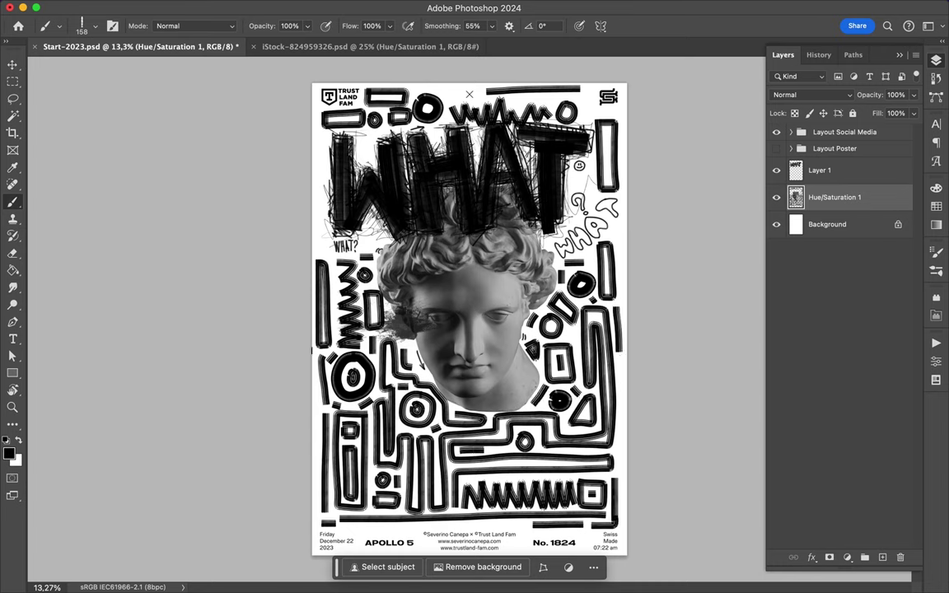
drag(325, 197, 325, 139)
Paint a black bar across the statue's hair, eyebrows above its eyes and a mustache
drag(527, 243, 412, 245)
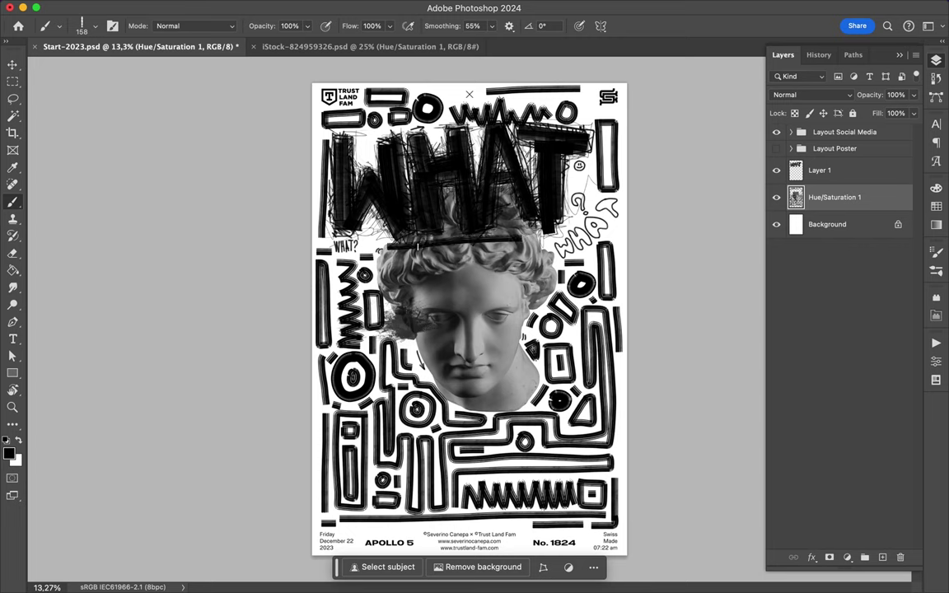
drag(409, 306, 524, 296)
mouse_move(461, 362)
mouse_down()
mouse_move(431, 356)
mouse_move(506, 352)
mouse_up()
scroll(463, 250, up, 3)
Switch to a thinner brush preset with size 23 and 70% flow
click(59, 26)
scroll(90, 280, down, 5)
double_click(91, 294)
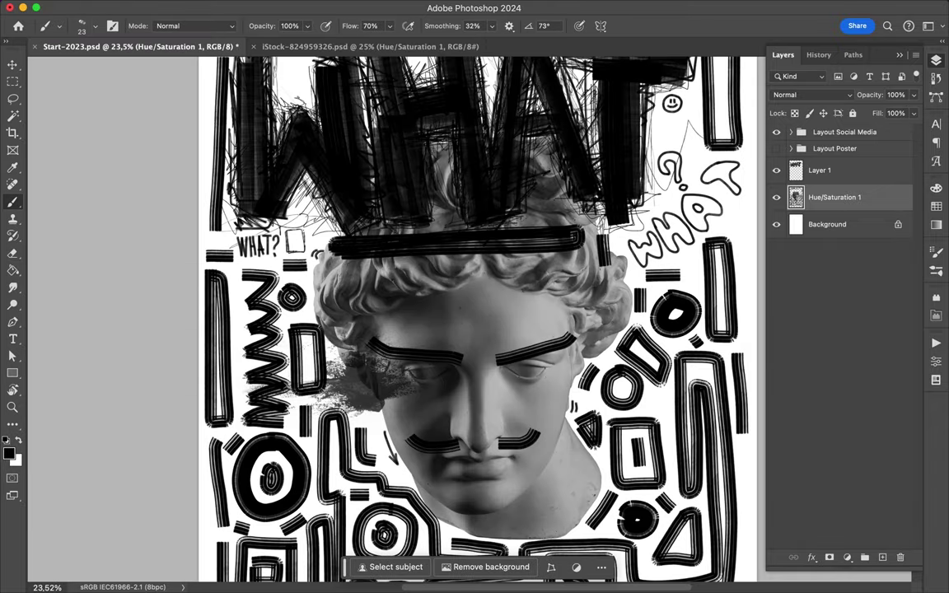
scroll(478, 321, down, 3)
scroll(478, 321, right, 3)
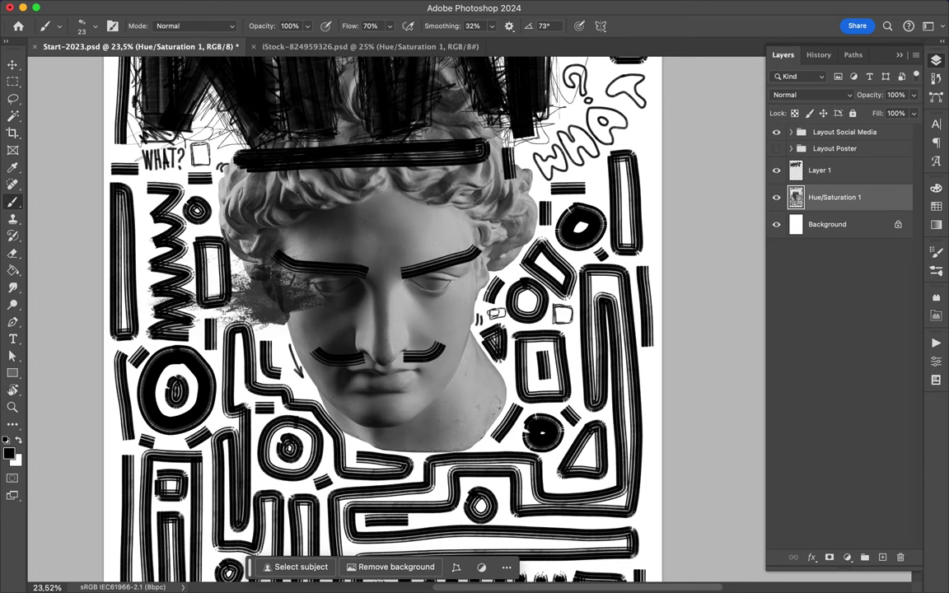
scroll(445, 283, up, 5)
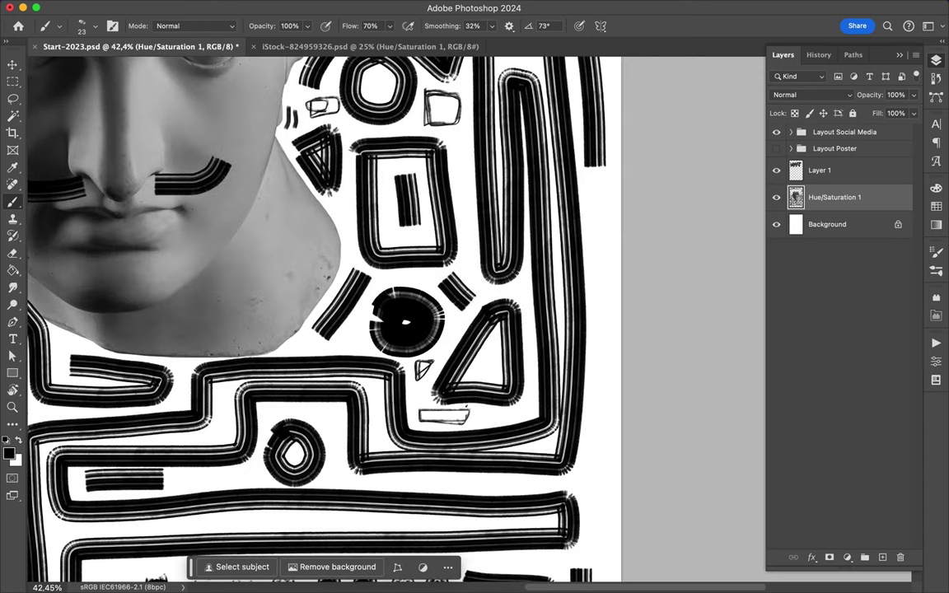
scroll(422, 371, down, 10)
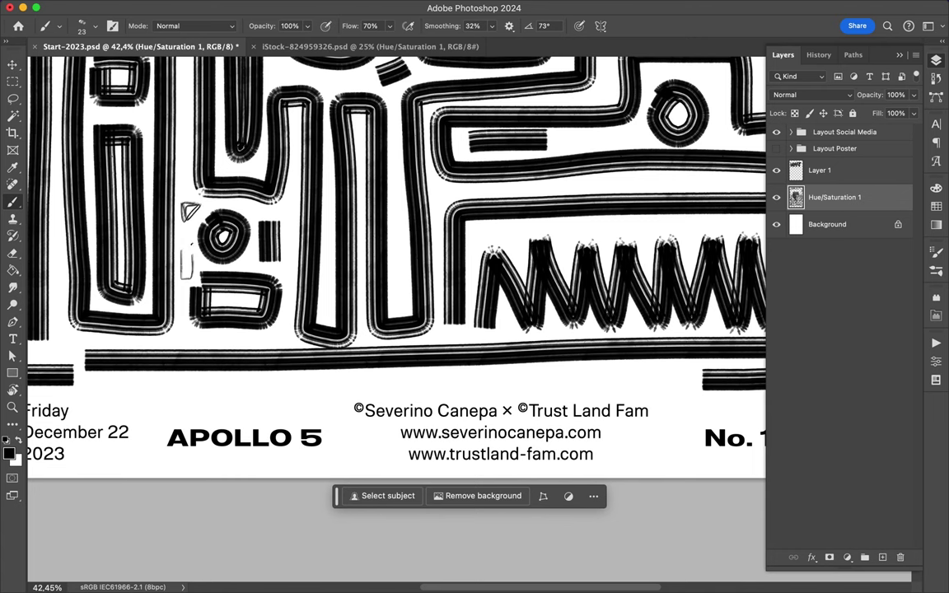
scroll(165, 239, down, 2)
scroll(247, 206, up, 5)
Outline a tall rectangle and a small triangle in gaps, then fit the poster in view
drag(336, 134, 338, 173)
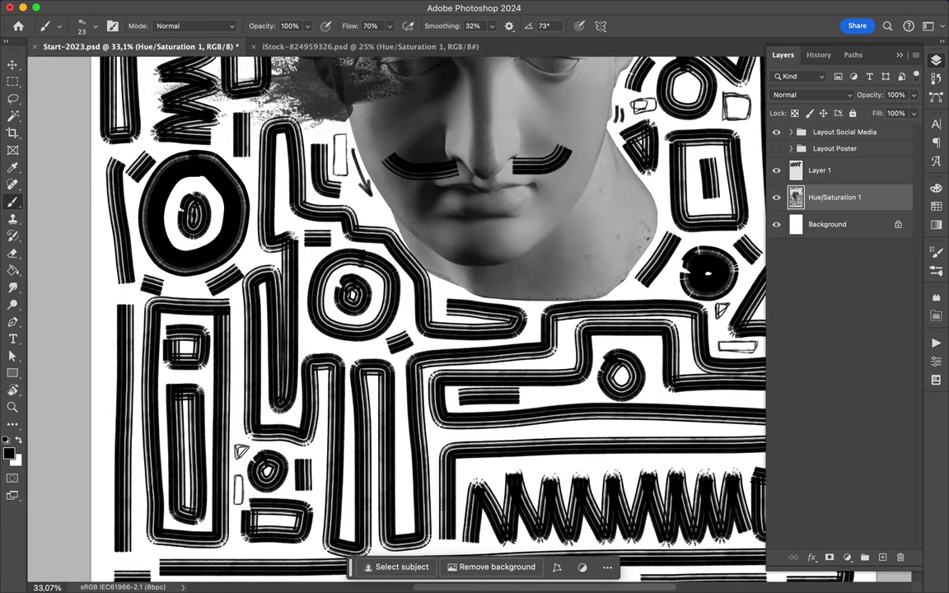
drag(239, 164, 247, 183)
scroll(412, 329, left, 3)
scroll(412, 330, down, 2)
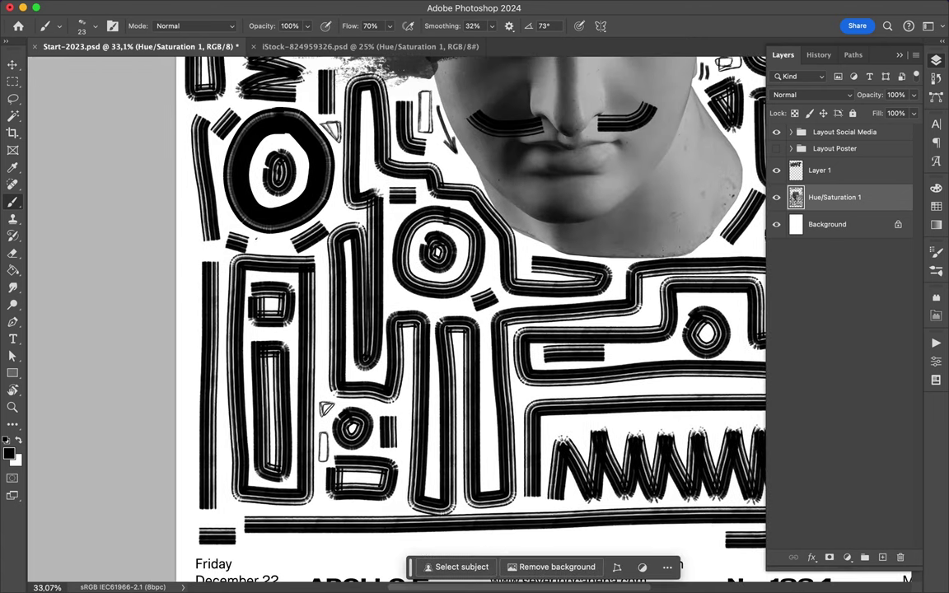
scroll(345, 210, down, 3)
scroll(344, 210, right, 1)
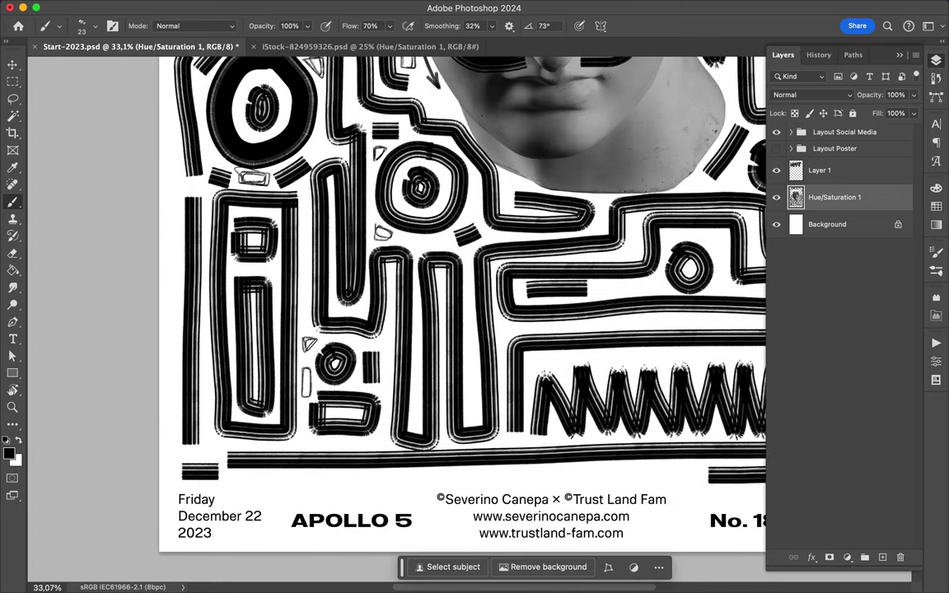
key(ctrl+0)
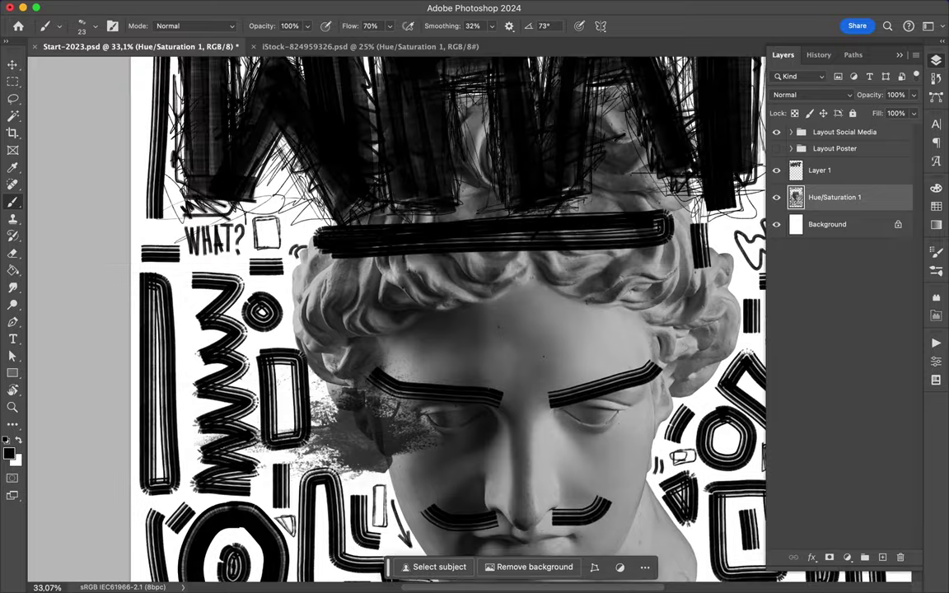
scroll(479, 504, up, 5)
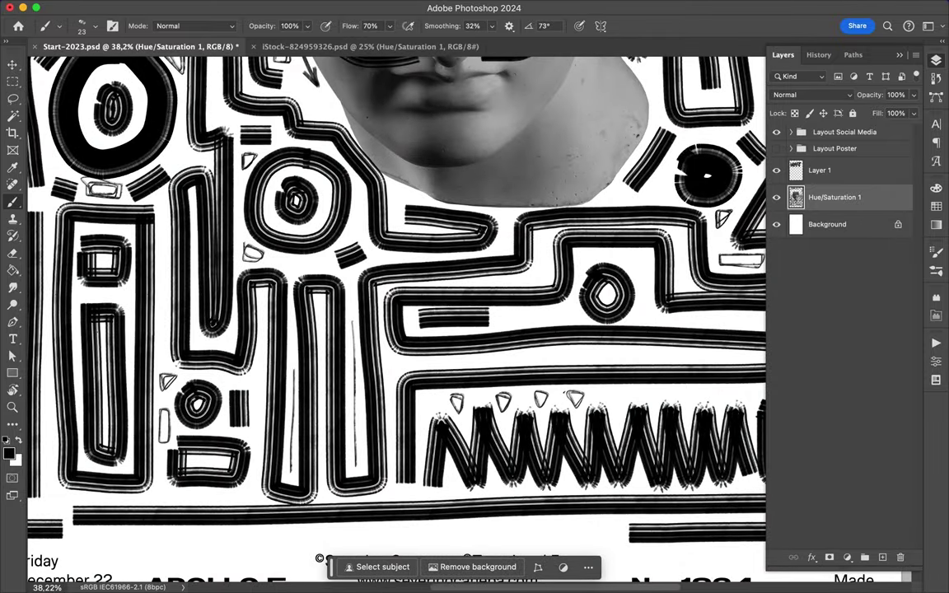
scroll(519, 360, right, 3)
Draw a row of small triangles above the zigzag, plus a rectangle, an oval, a triangle and a thin rectangle
drag(486, 393, 606, 390)
drag(689, 389, 691, 399)
drag(517, 256, 514, 264)
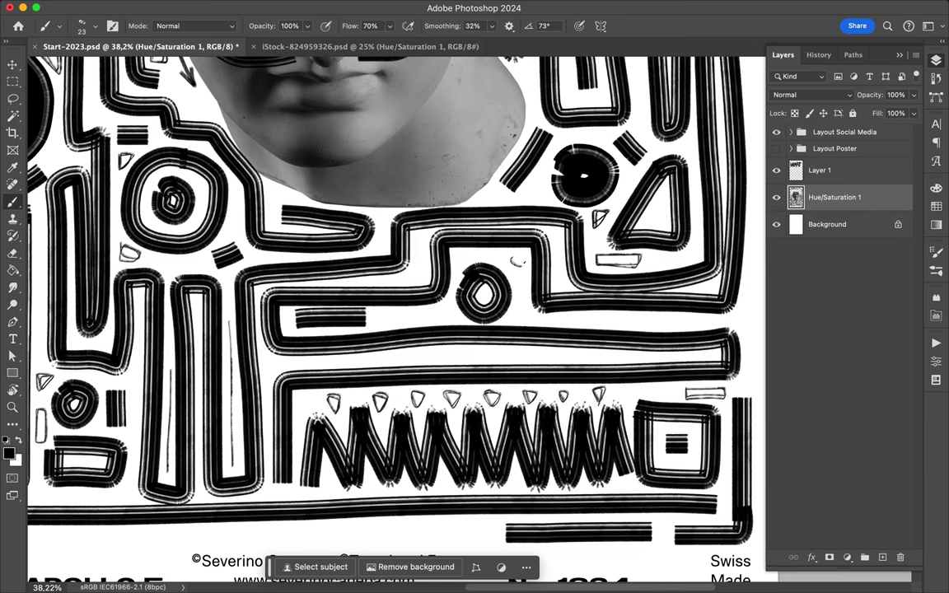
drag(514, 311, 521, 318)
drag(399, 312, 401, 320)
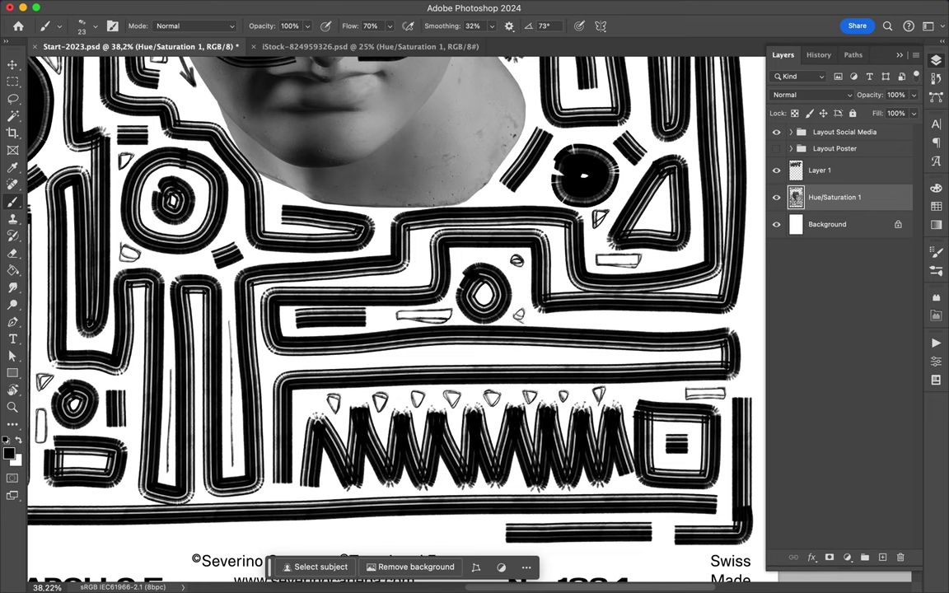
Add two small outlined triangles below the statue's face
scroll(416, 232, up, 3)
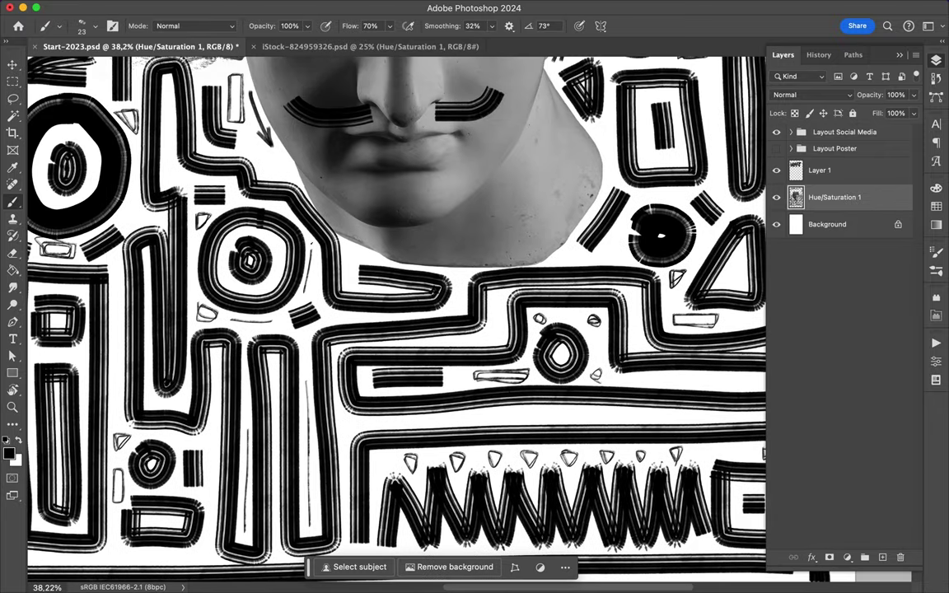
scroll(272, 239, up, 3)
scroll(213, 235, down, 3)
scroll(214, 235, right, 5)
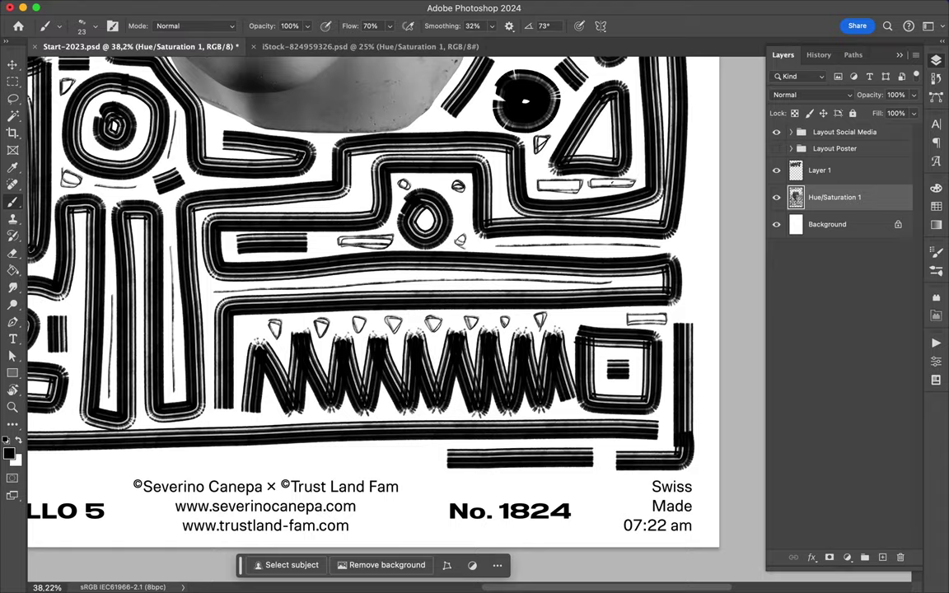
scroll(544, 165, up, 3)
drag(450, 277, 463, 262)
drag(402, 280, 428, 279)
Save the finished poster
scroll(375, 247, up, 3)
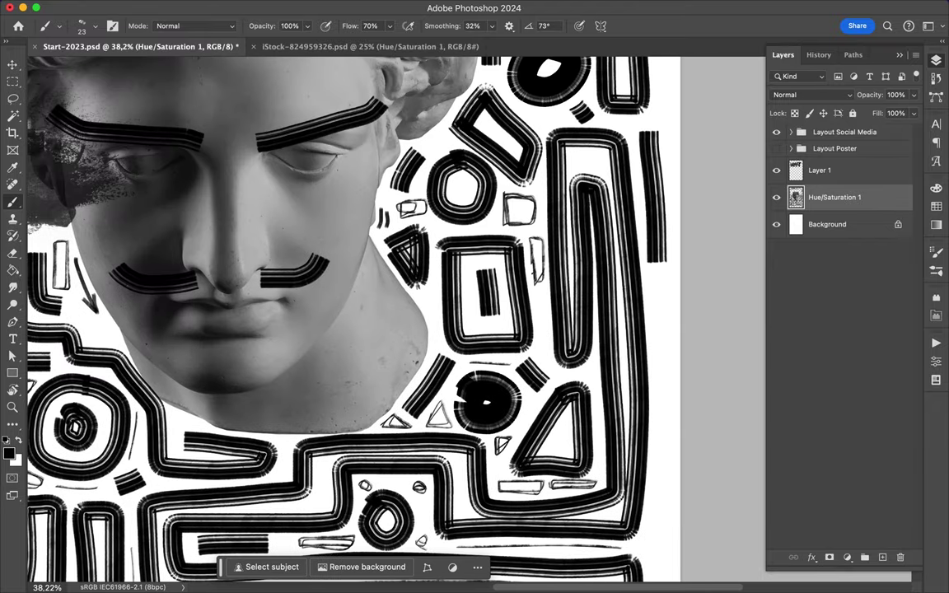
scroll(485, 235, up, 3)
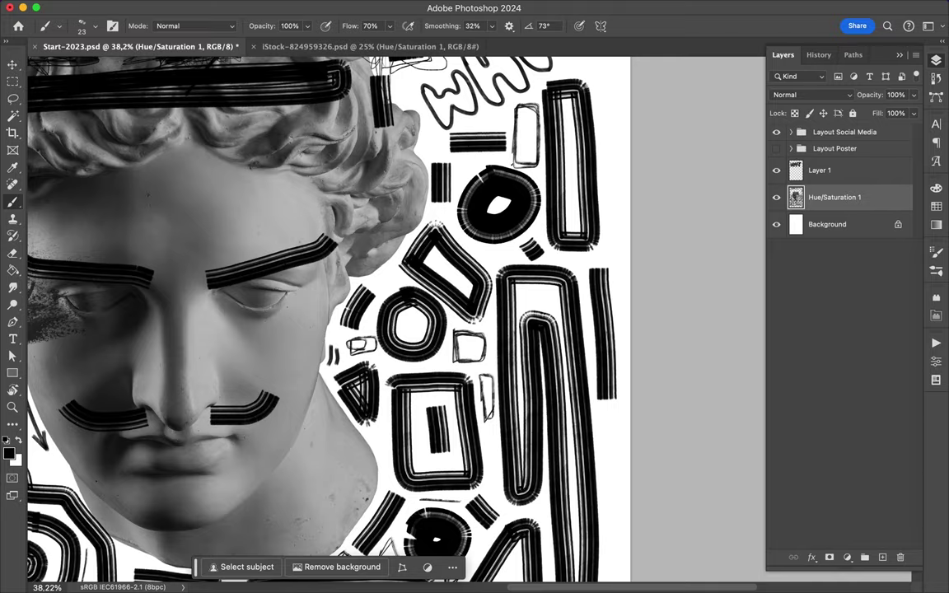
scroll(474, 124, down, 10)
scroll(202, 341, down, 3)
scroll(203, 342, down, 3)
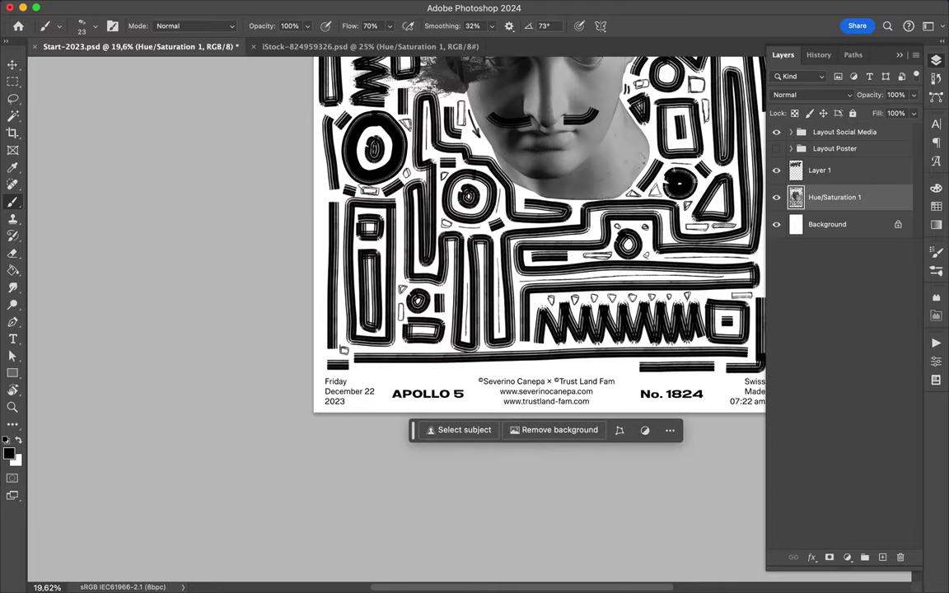
scroll(203, 342, down, 3)
key(ctrl+s)
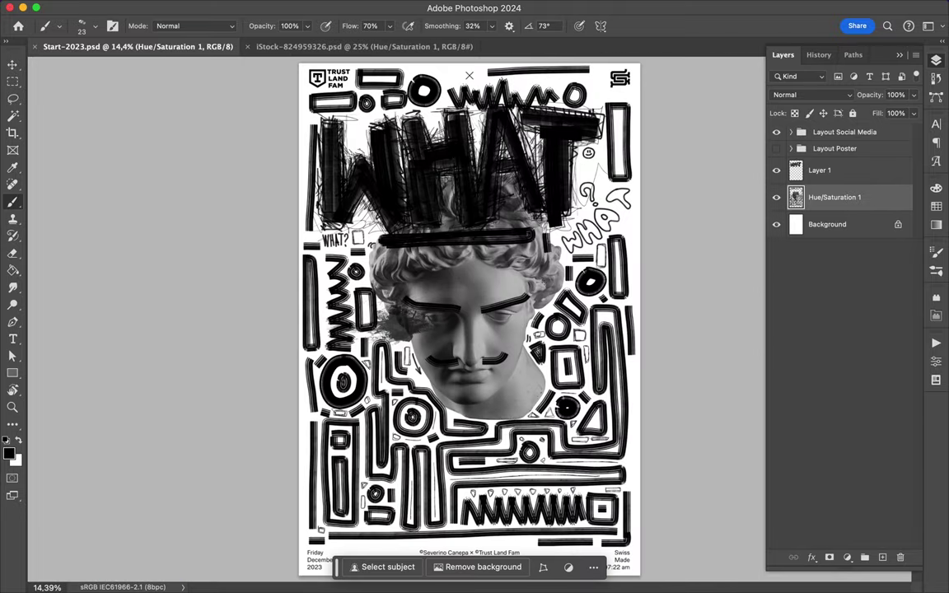